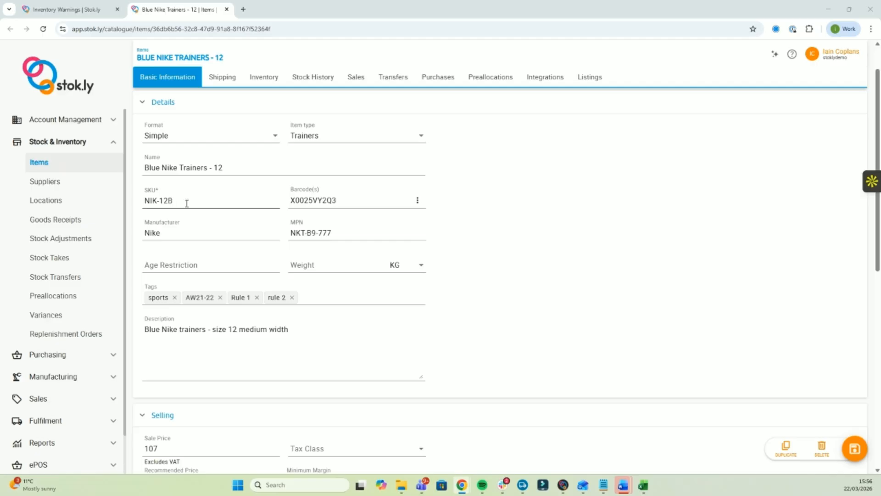
View the per-location stock levels of Blue Nike Trainers - 12 and return to the Inventory Warnings report
left_click(264, 76)
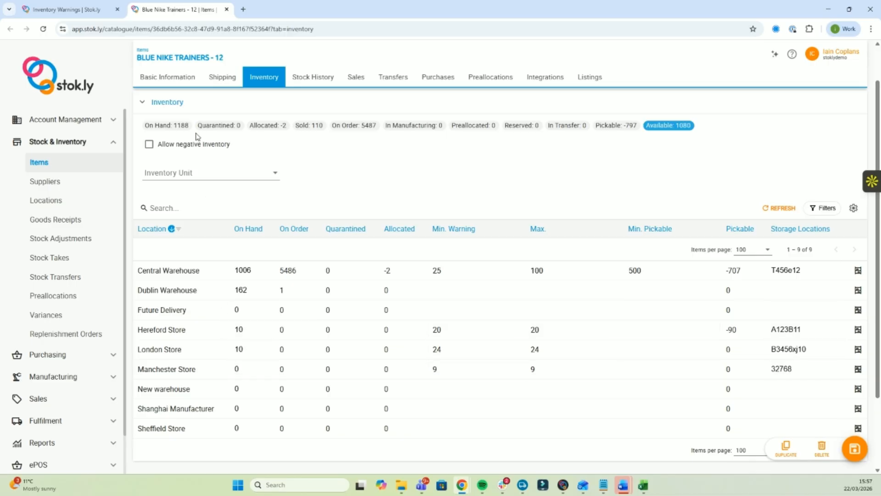
left_click(87, 17)
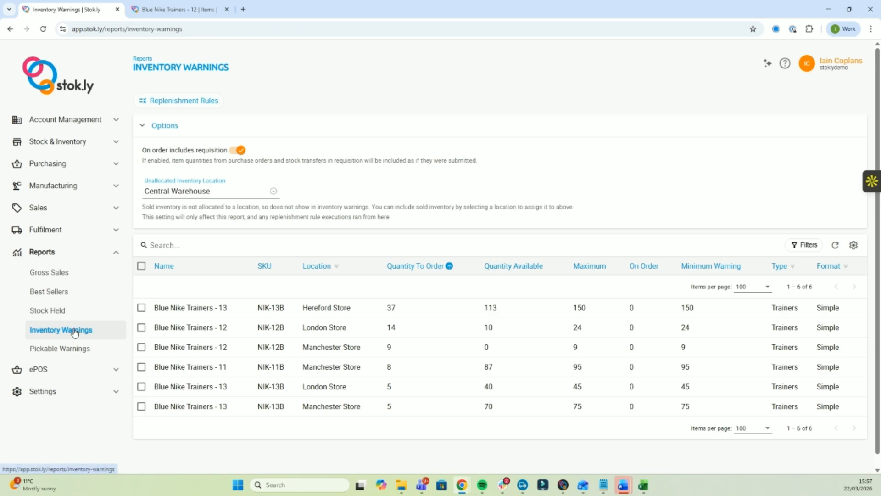
Filter the inventory warnings by location, viewing Hereford Store, London Store and finally only Manchester Store
left_click(337, 266)
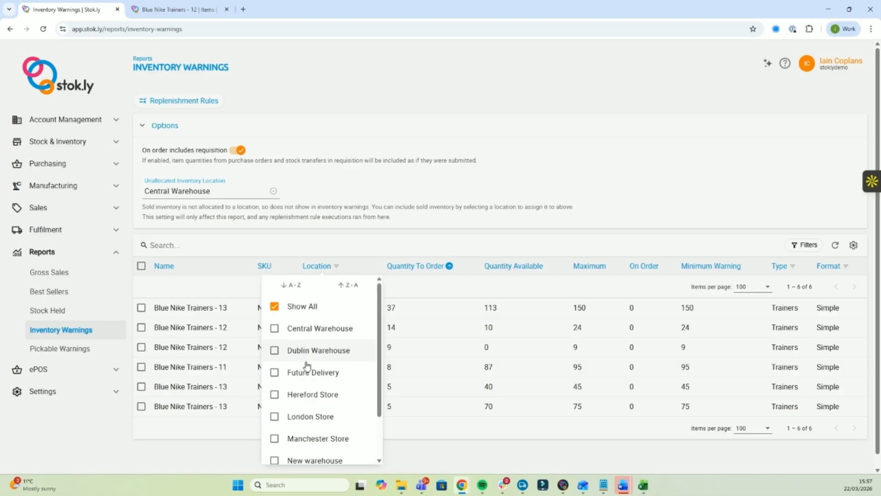
left_click(304, 394)
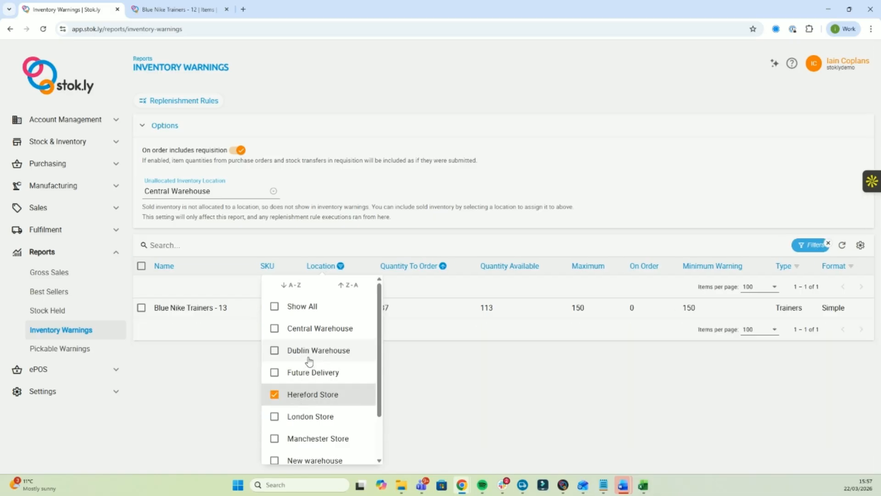
left_click(306, 417)
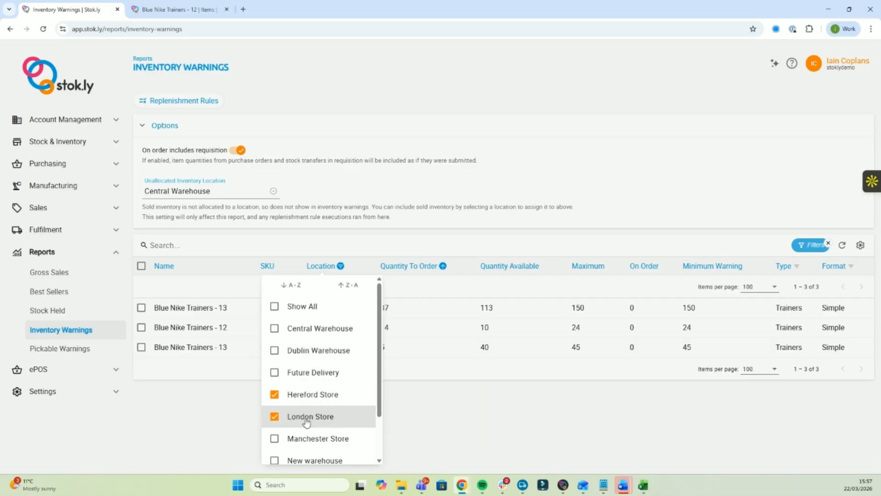
left_click(306, 395)
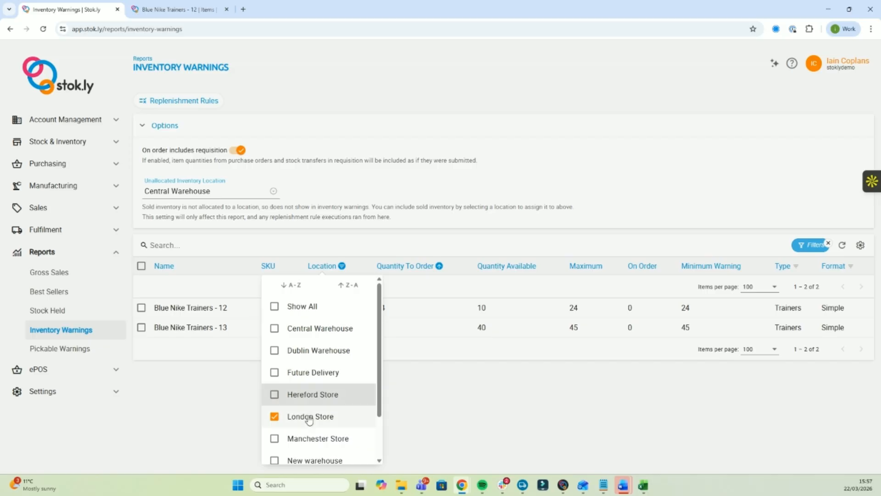
left_click(306, 438)
left_click(305, 416)
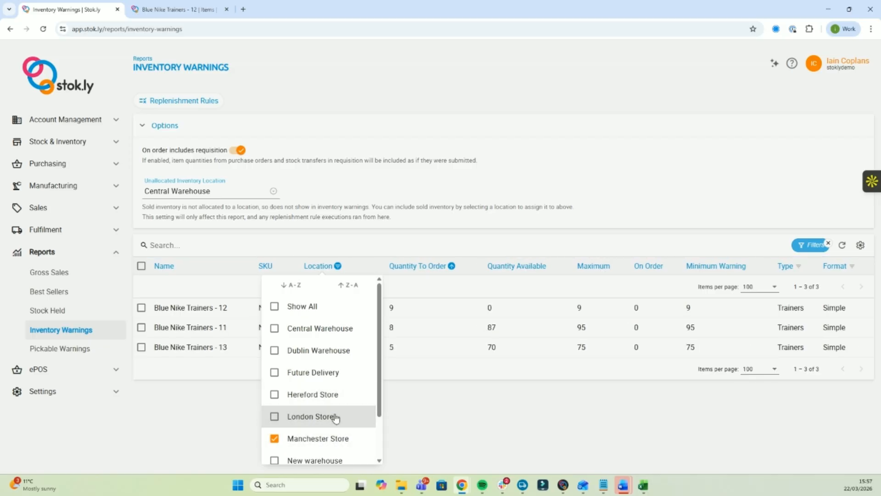
left_click(501, 122)
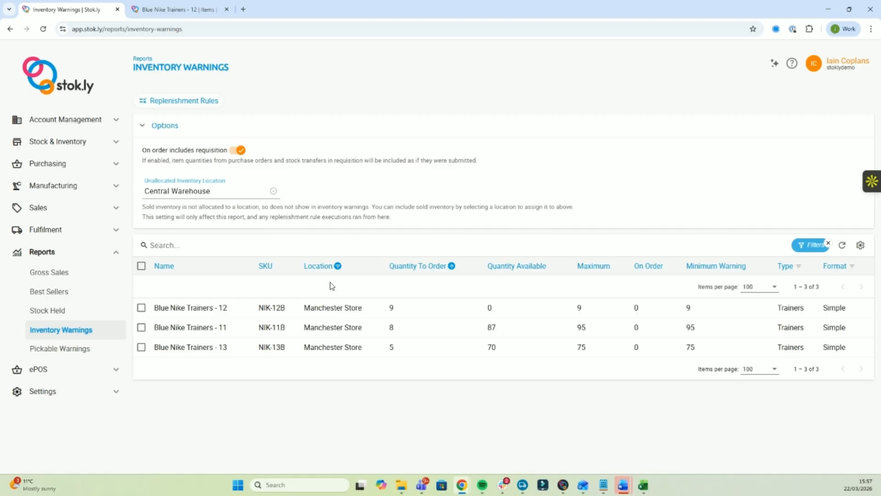
Reset the location filter to show the inventory warnings for all locations
left_click(338, 266)
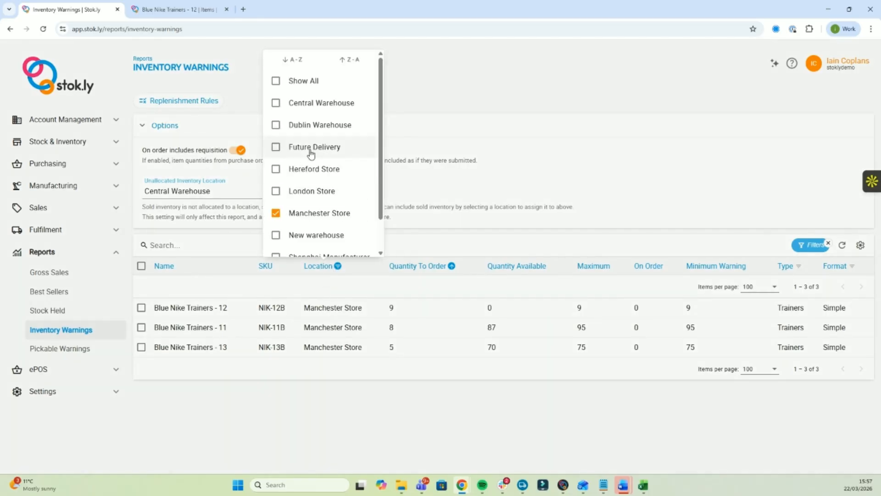
left_click(276, 83)
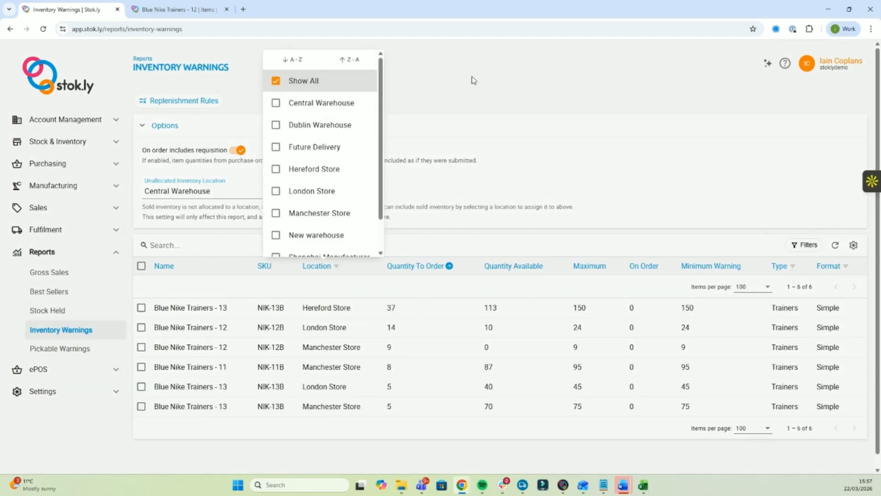
left_click(522, 60)
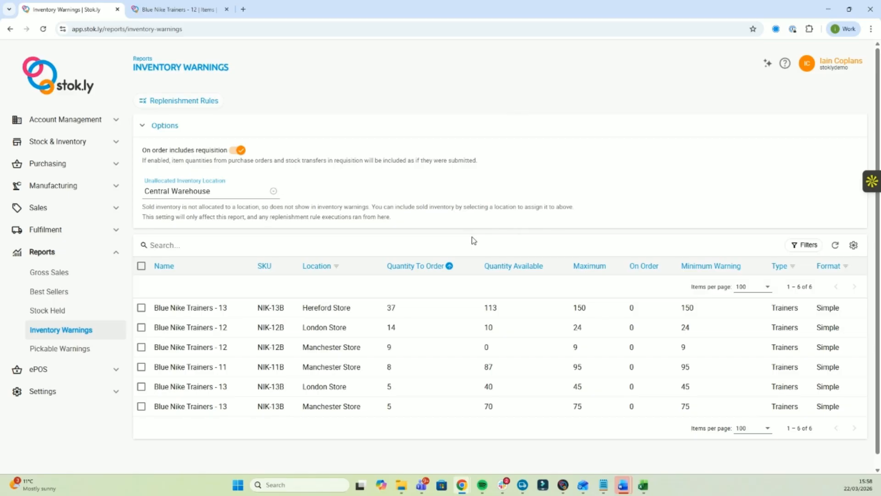
Open the replenishment rules and examine the conditions and stock transfer options of Block #1, Transfer from warehouse
left_click(182, 103)
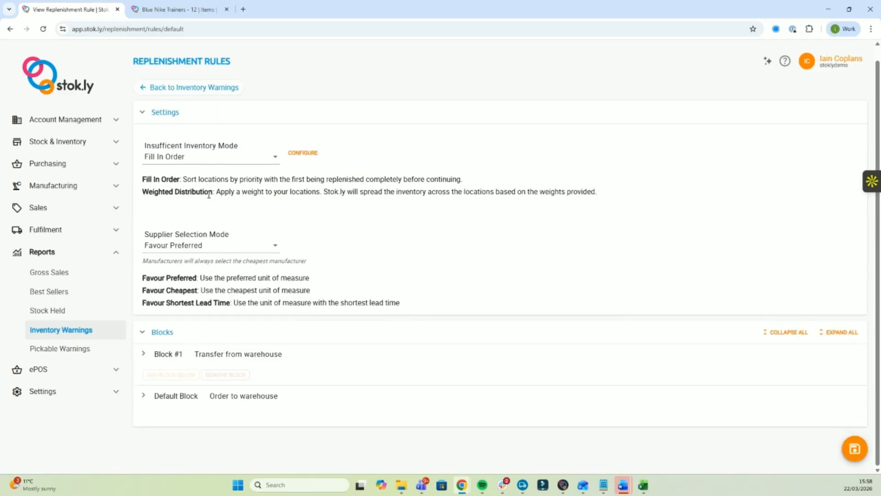
left_click(144, 353)
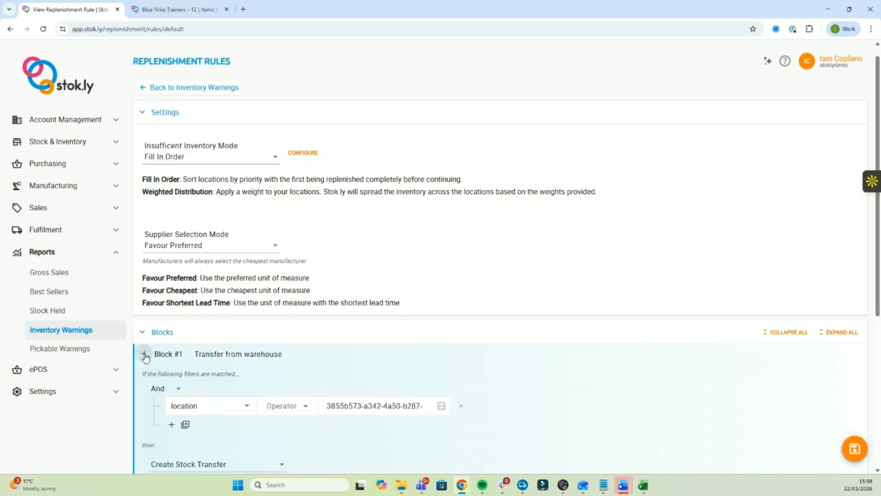
scroll(200, 344, "down", 4)
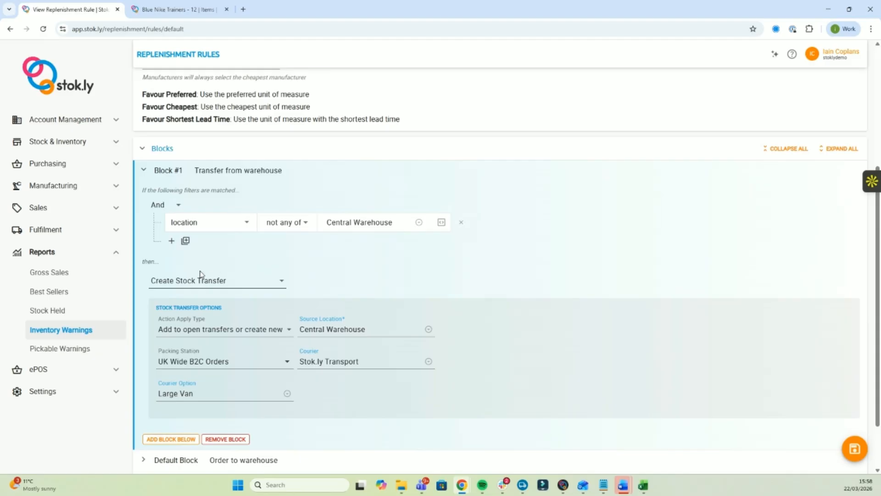
scroll(199, 274, "up", 5)
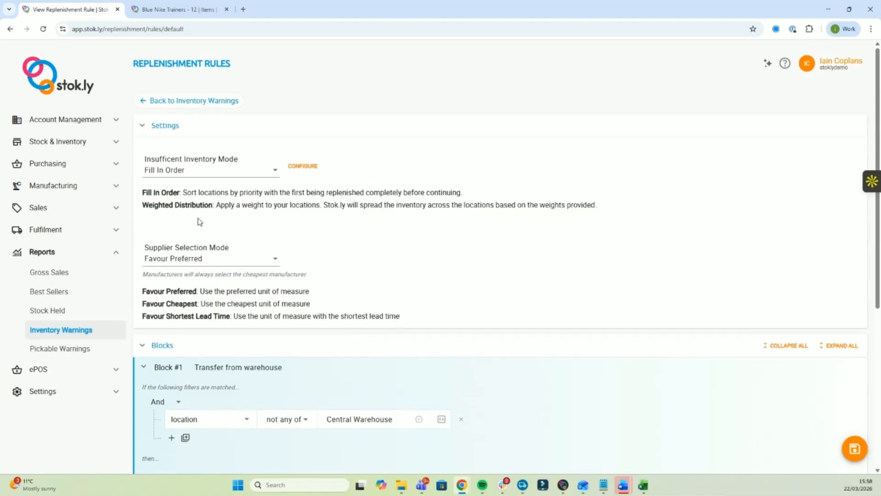
Try placing London Store above Hereford Store in the Fill In Order priority list, and dismiss the configuration without applying it
left_click(167, 171)
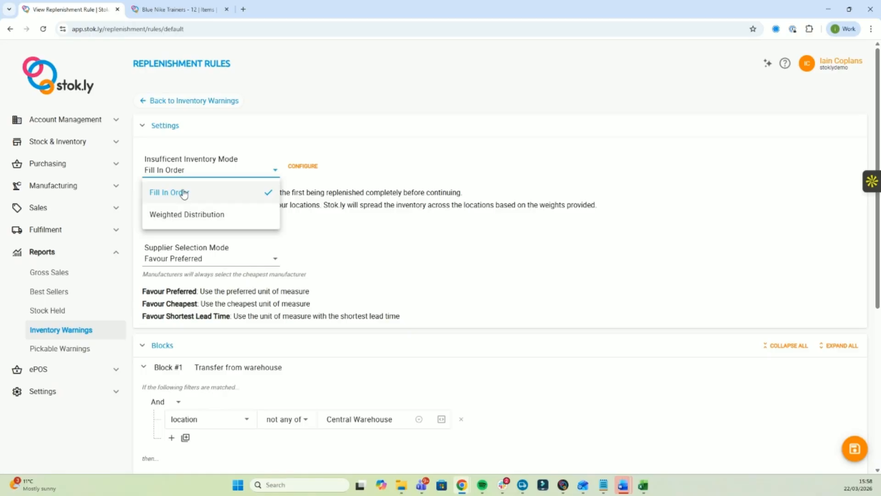
left_click(303, 167)
left_click(302, 167)
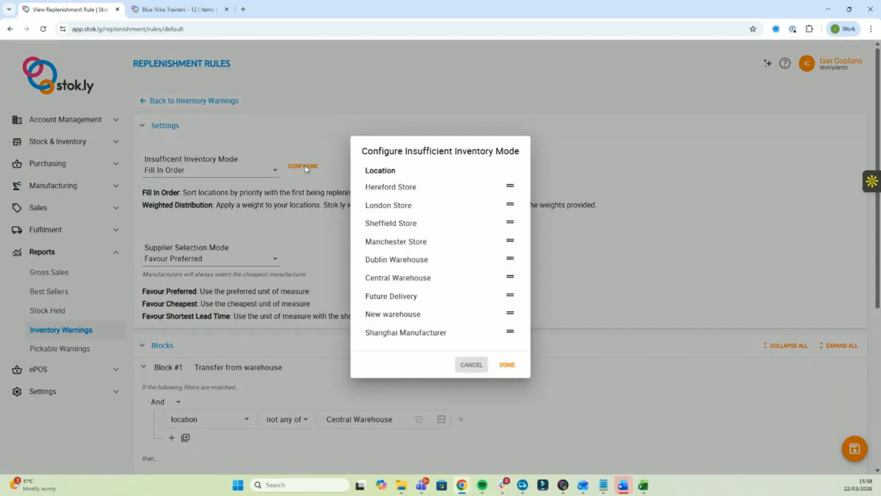
left_click_drag(510, 204, 510, 183)
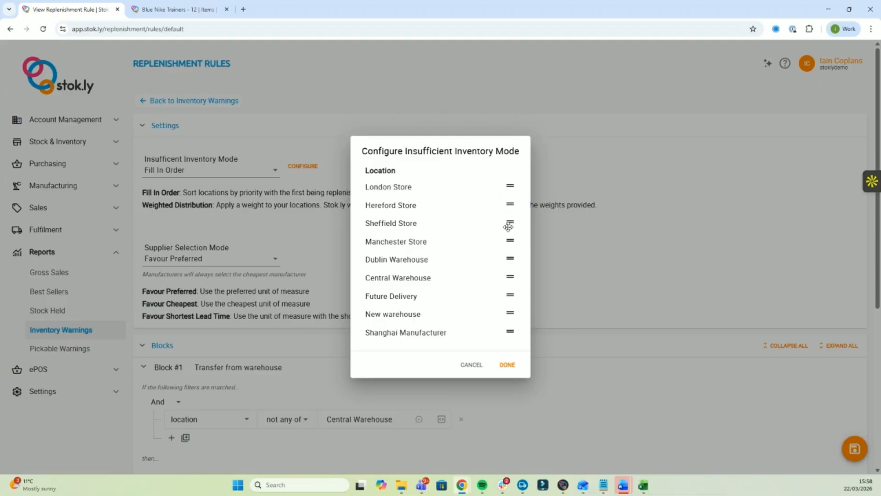
left_click(260, 133)
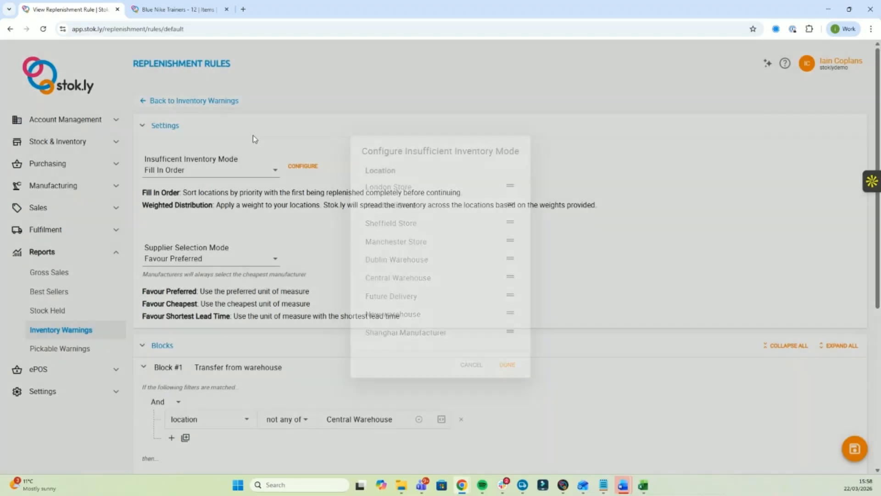
Try Weighted Distribution with a weight of 50 for Hereford Store, cancel the weights and return to Inventory Warnings without saving the rules
left_click(224, 176)
left_click(213, 213)
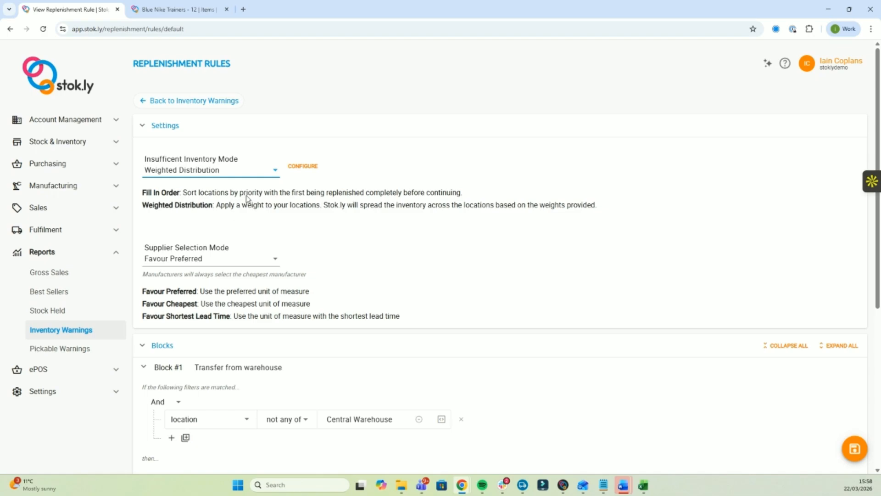
left_click(312, 168)
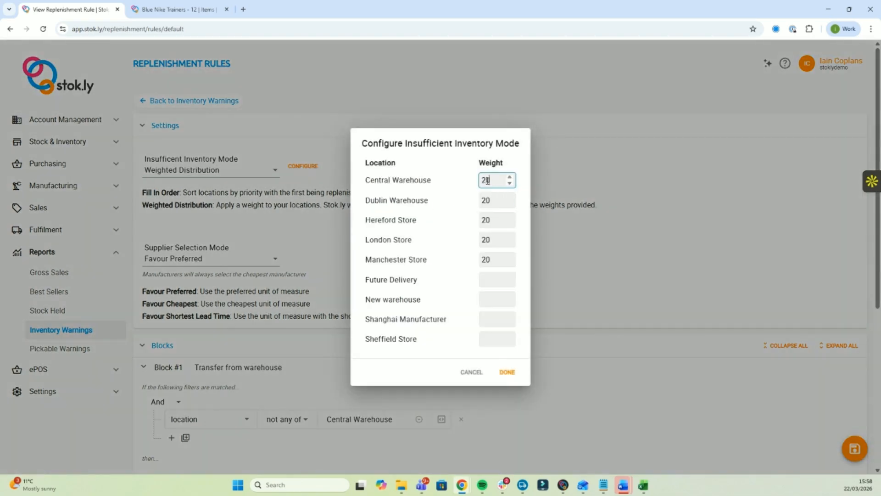
left_click_drag(482, 180, 490, 180)
left_click_drag(481, 220, 499, 223)
type("5")
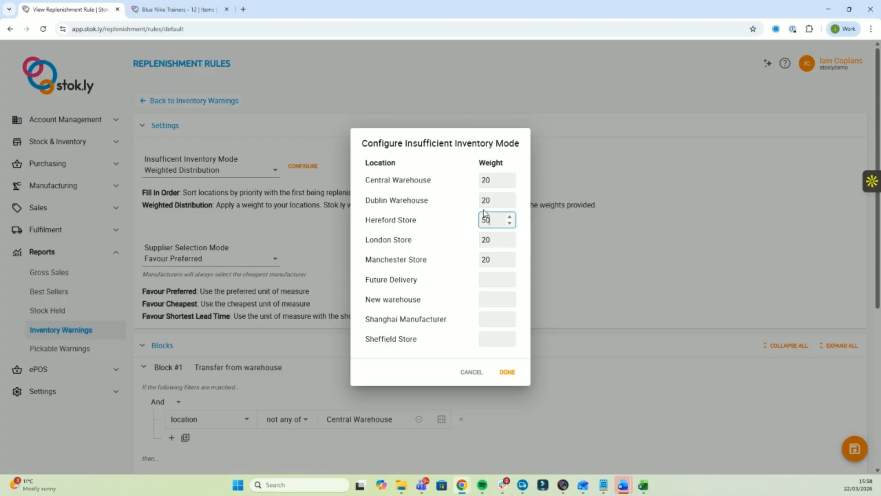
left_click(469, 373)
left_click(157, 102)
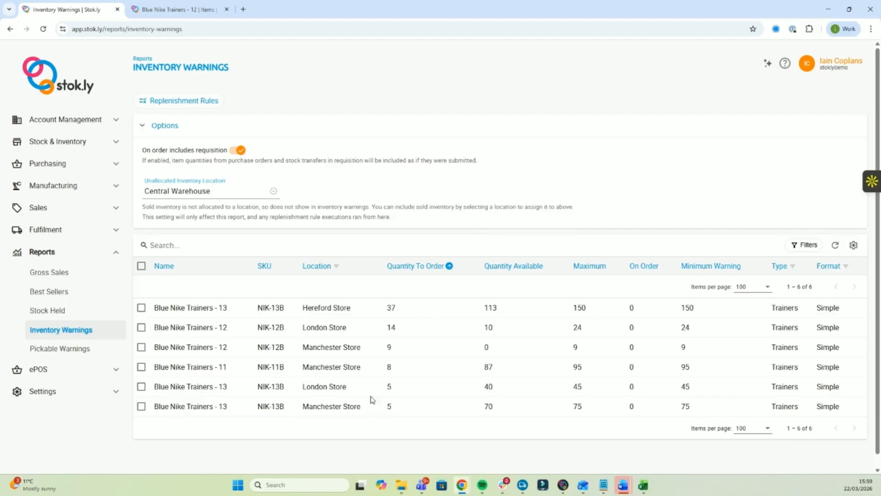
Replenish all listed inventory warnings by applying the proposed stock transfers from Central Warehouse to the Manchester, London and Hereford stores
left_click(142, 266)
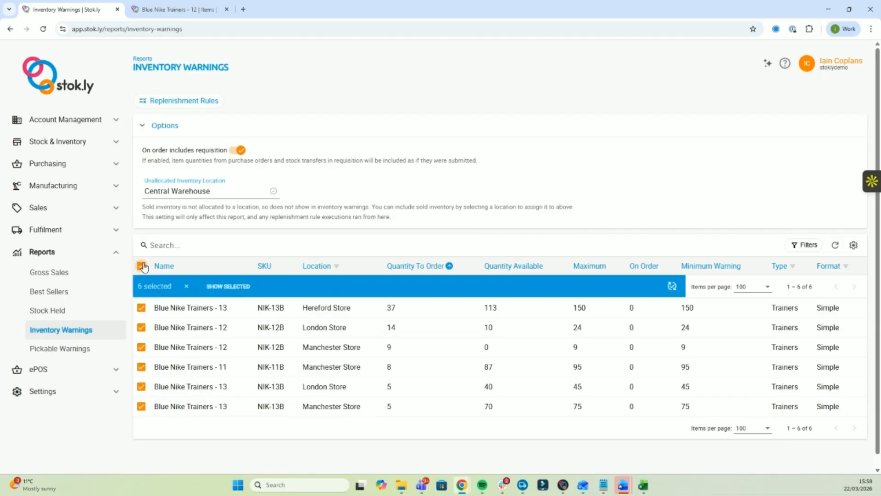
left_click(671, 287)
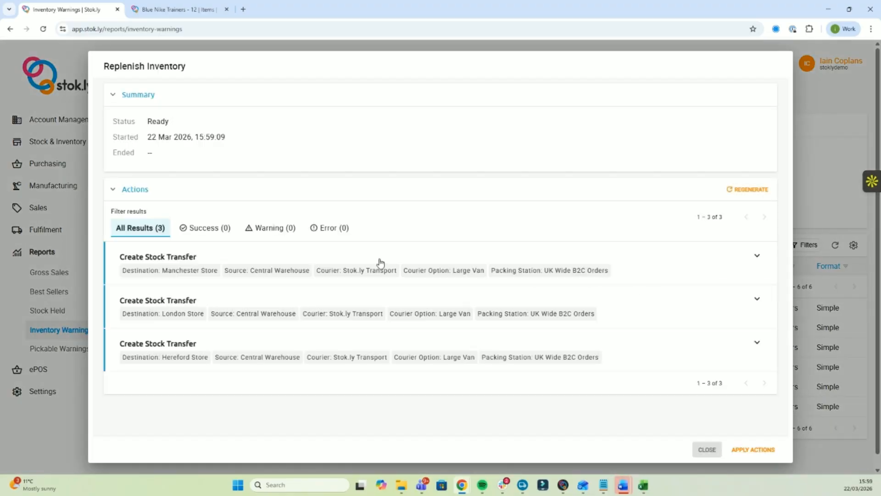
left_click(607, 266)
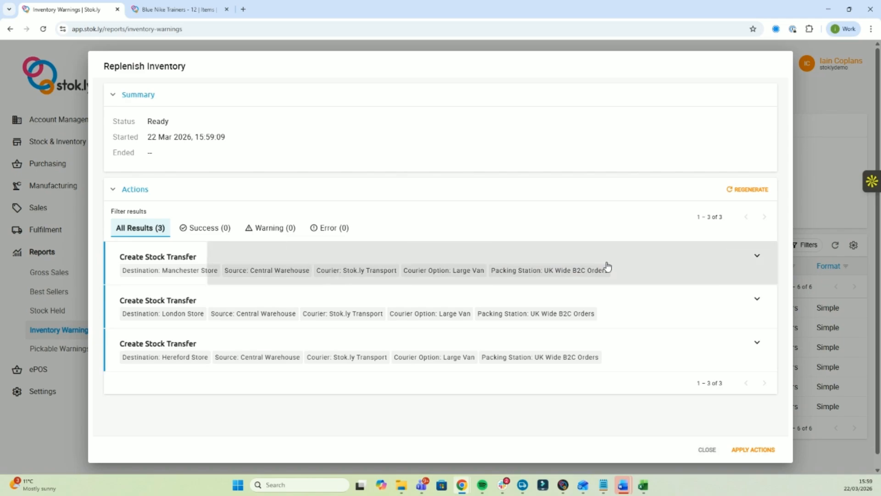
left_click(607, 265)
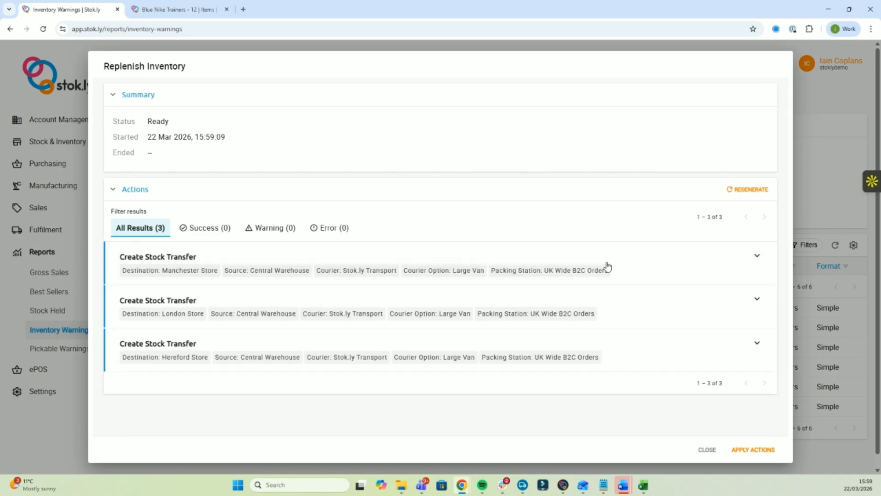
left_click(753, 450)
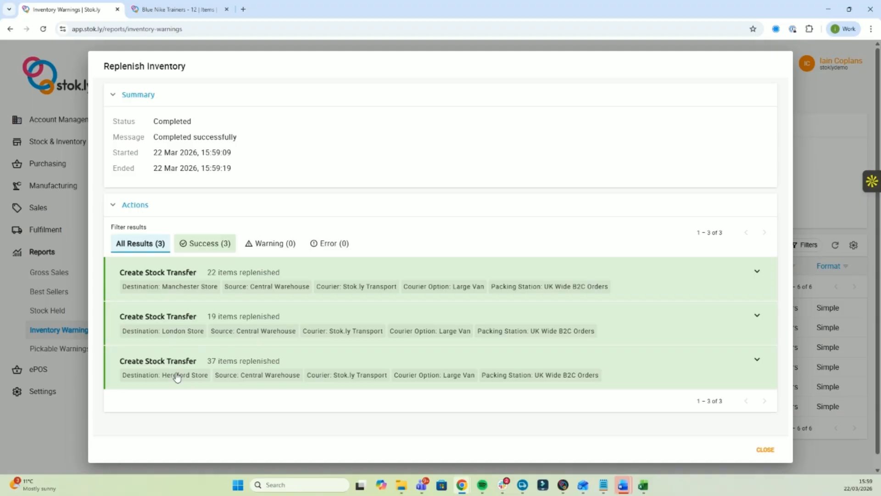
left_click(763, 450)
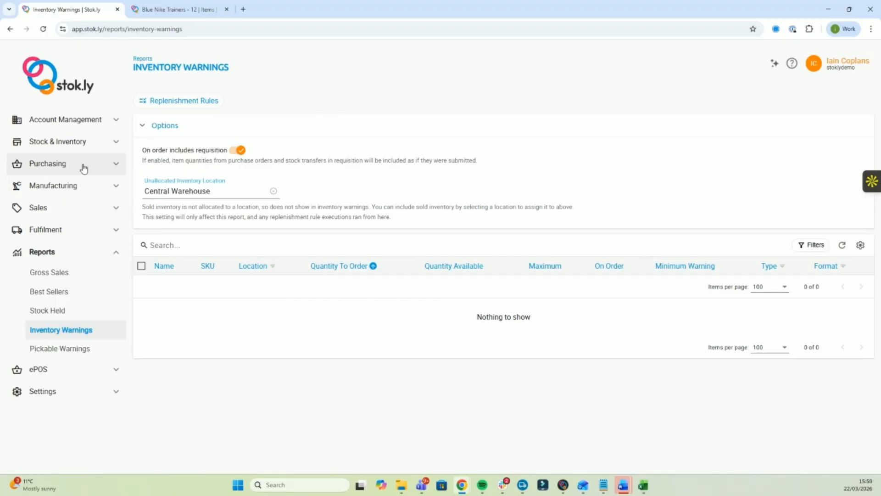
Go to the stock transfers list and open transfer 93 from Central Warehouse to Hereford Store
left_click(75, 143)
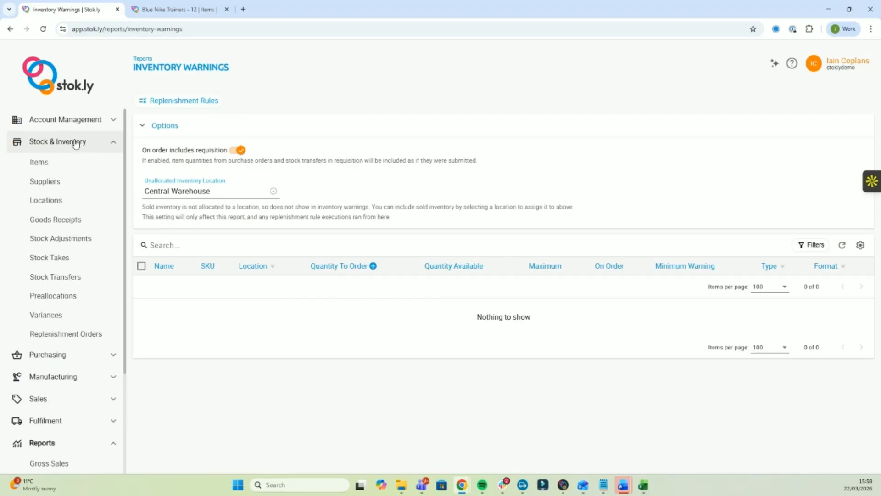
left_click(68, 279)
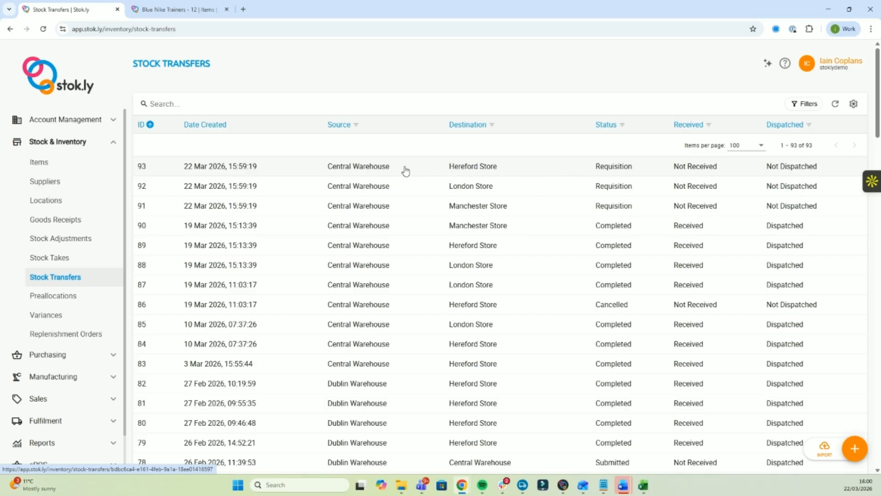
left_click(368, 167)
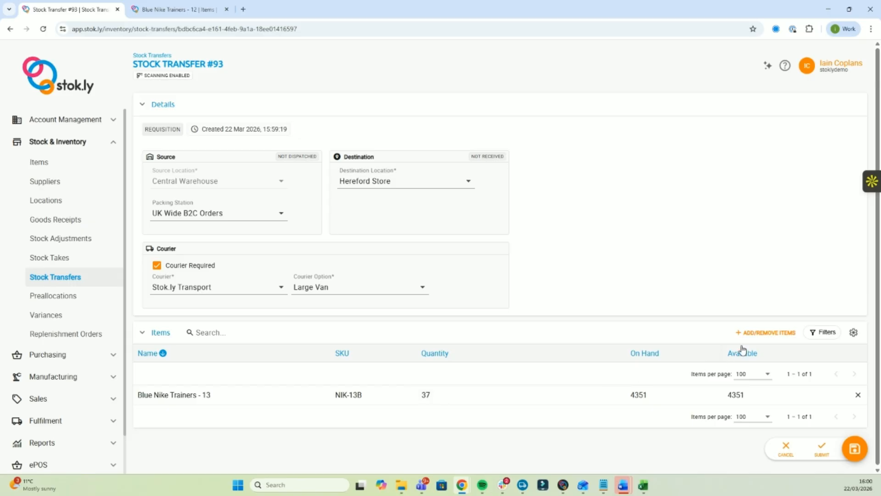
View the list for adding or removing transfer items, close it and open the Blue Nike Trainers - 13 quantity for editing
left_click(760, 334)
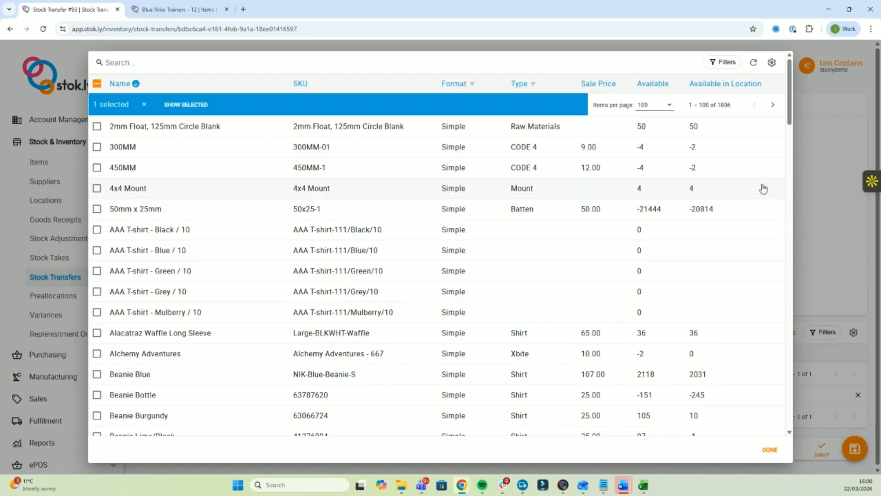
left_click(825, 112)
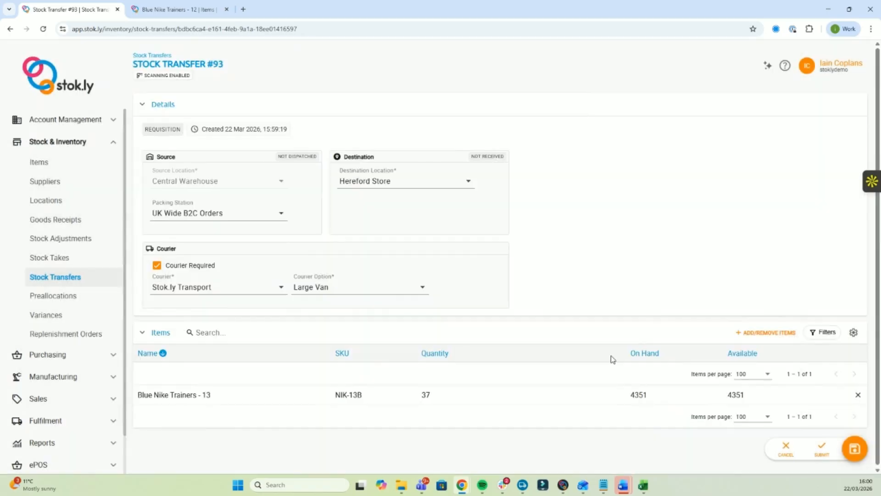
left_click(618, 392)
left_click(616, 398)
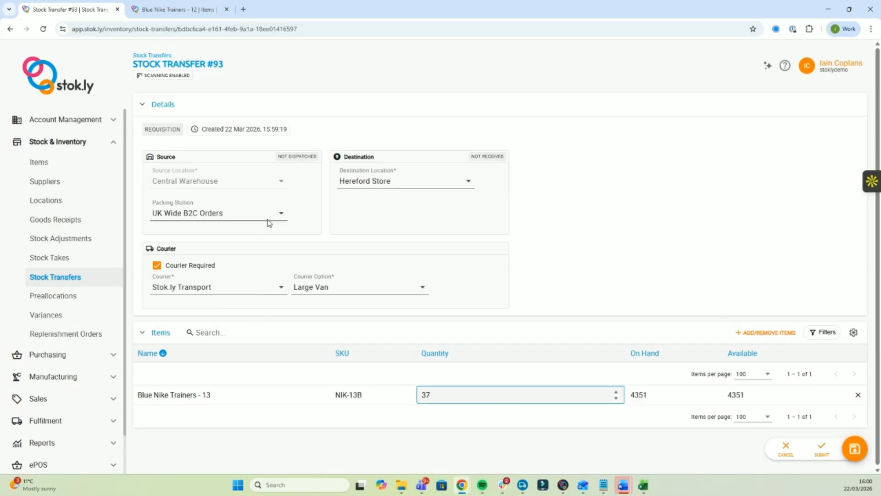
Submit stock transfer 93 to Hereford Store and return to the stock transfers list
left_click(823, 451)
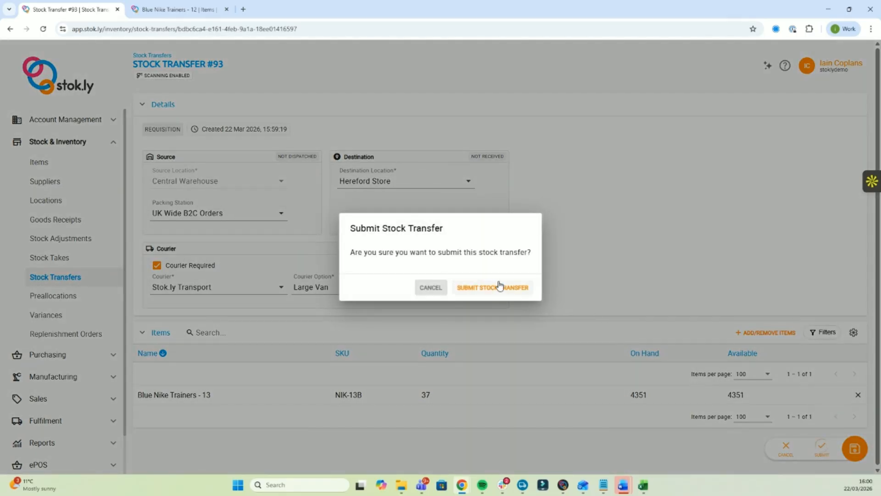
left_click(499, 286)
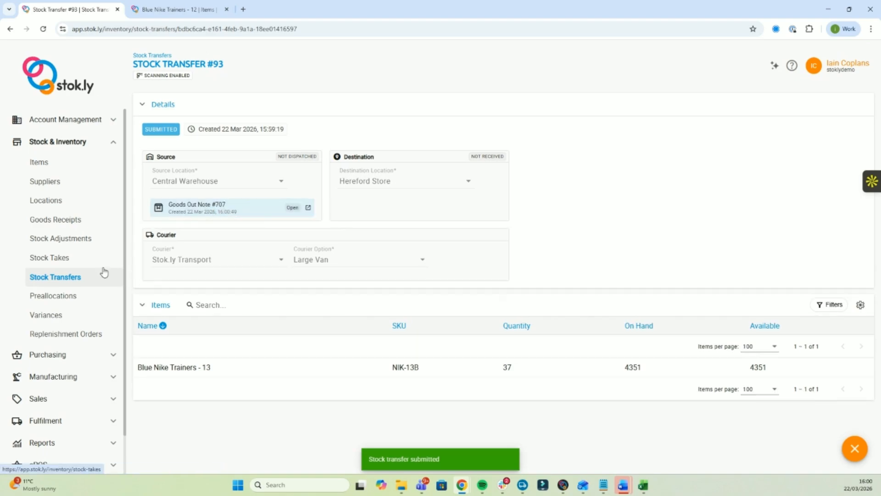
left_click(75, 281)
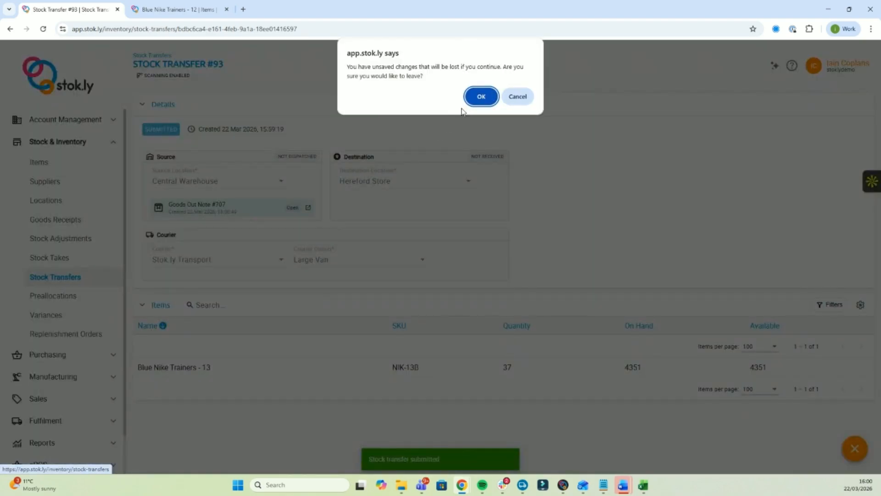
left_click(481, 94)
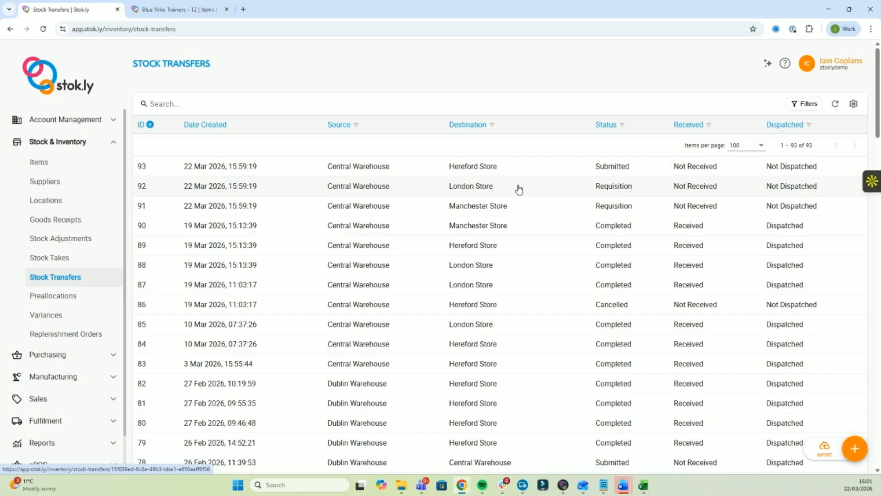
Submit stock transfer 92 from Central Warehouse to London Store and return to the stock transfers list
left_click(366, 187)
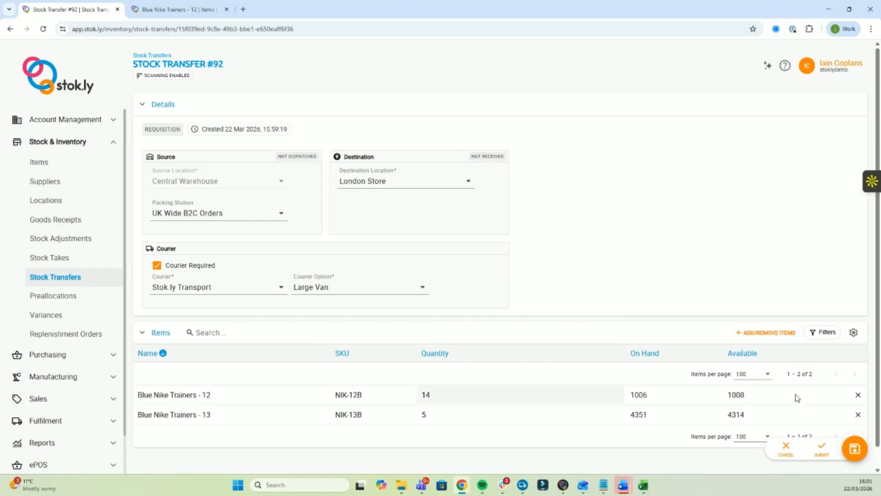
left_click(750, 332)
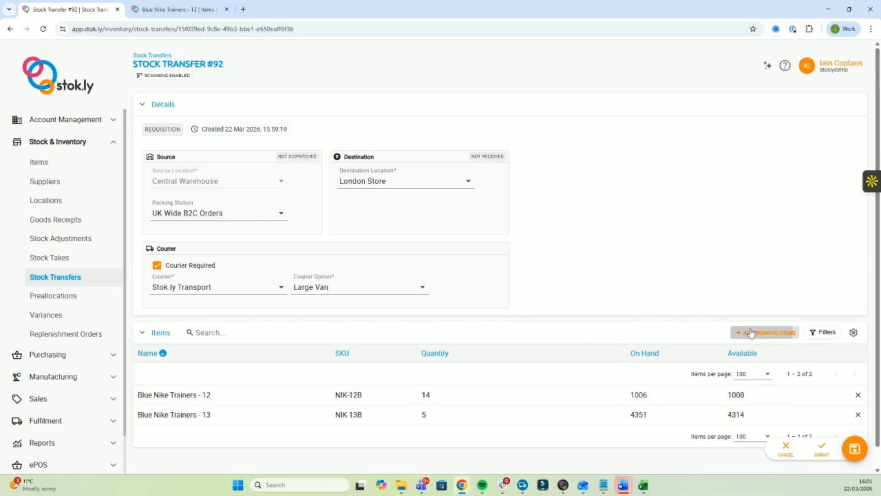
left_click(821, 303)
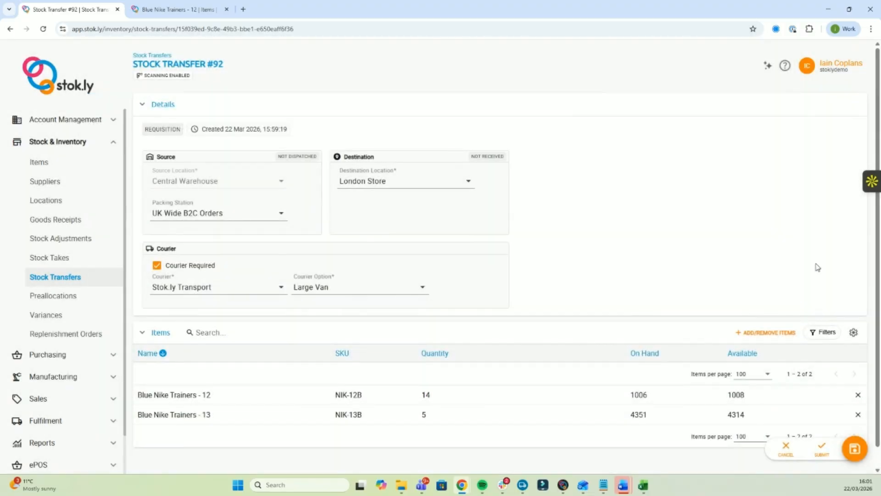
left_click(821, 449)
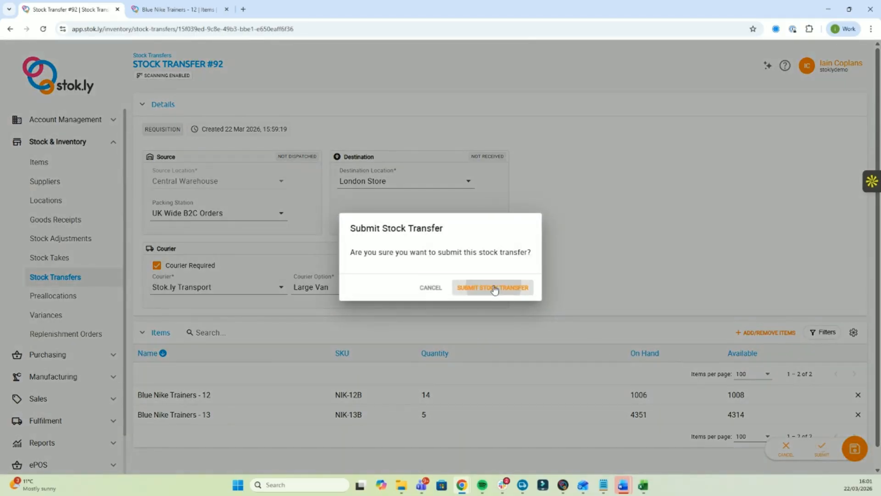
left_click(493, 287)
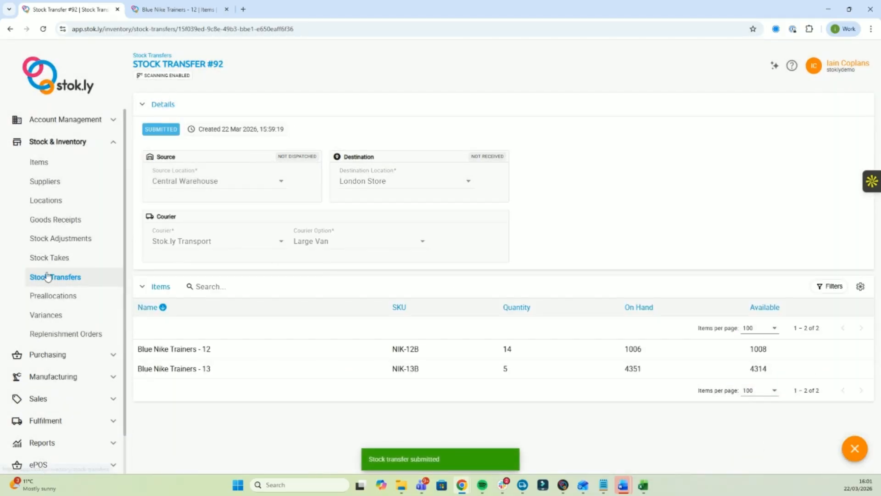
left_click(53, 279)
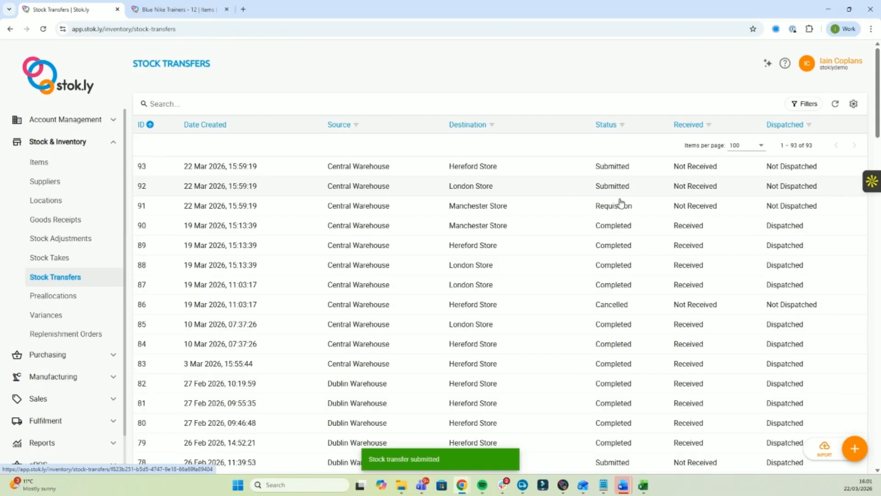
Submit stock transfer 91 from Central Warehouse to Manchester Store and return to the stock transfers list
left_click(621, 208)
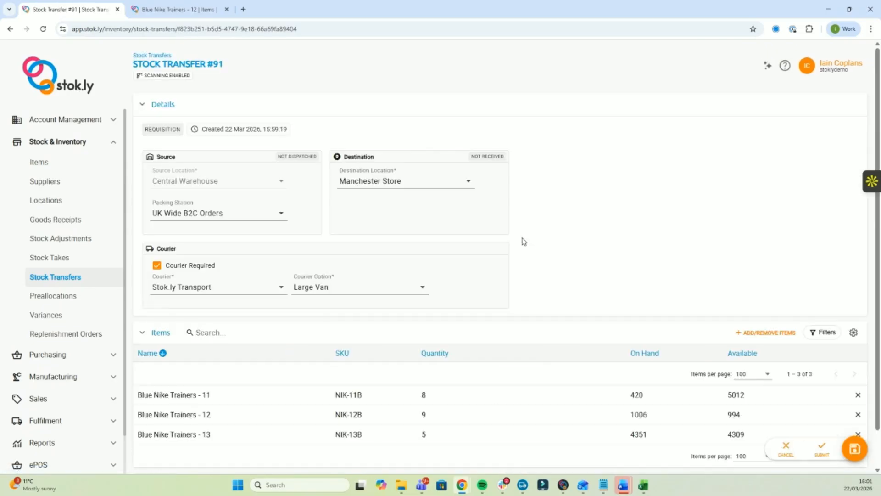
left_click(821, 448)
left_click(492, 287)
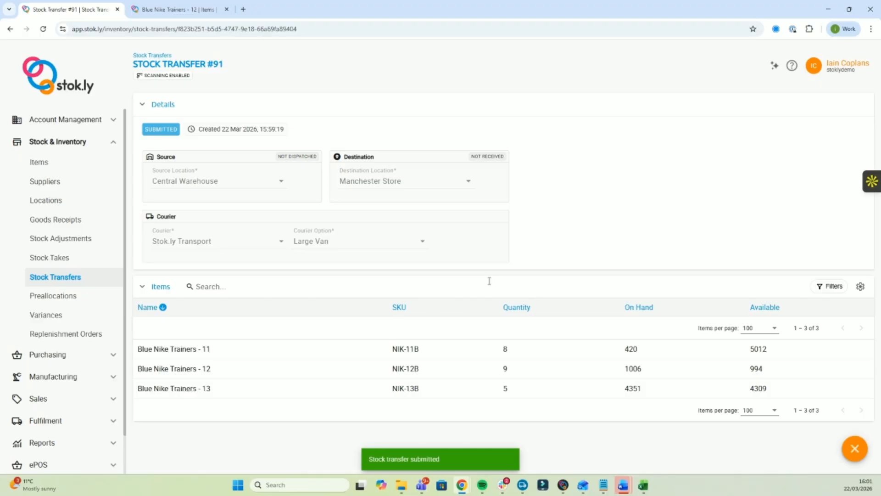
left_click(71, 276)
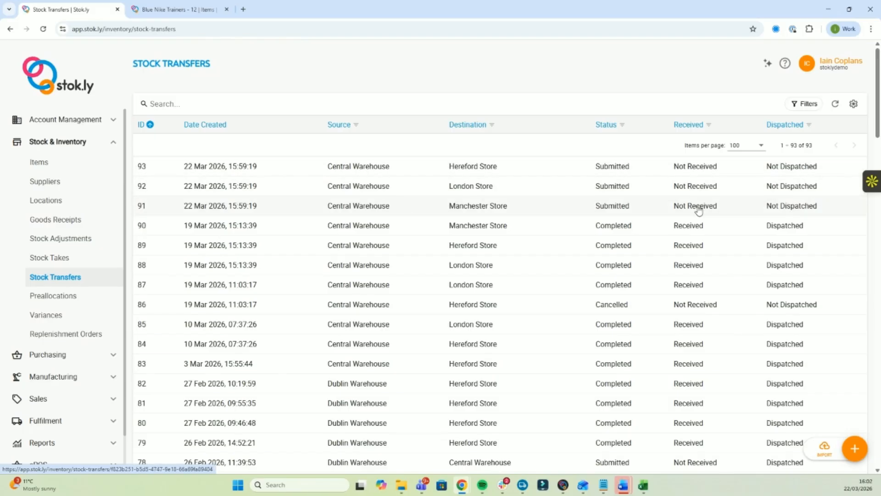
View the goods out note linked to stock transfer 93 and go to the list of all goods out notes
left_click(368, 169)
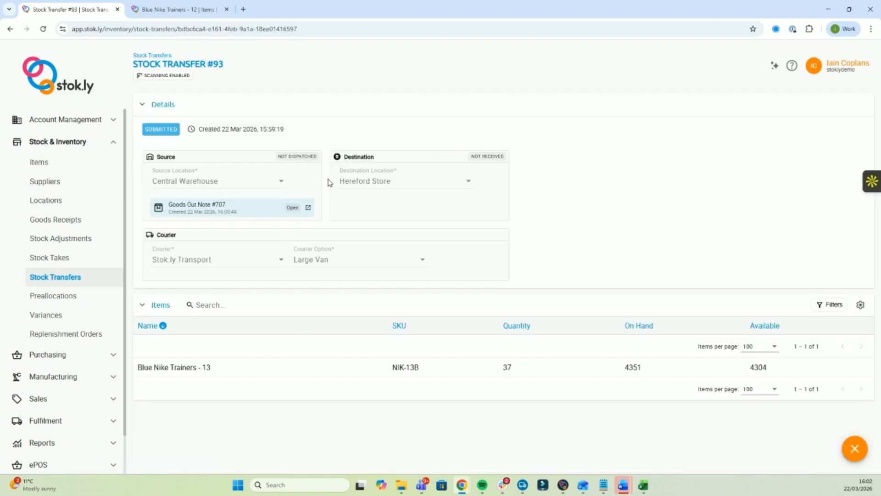
left_click(207, 205)
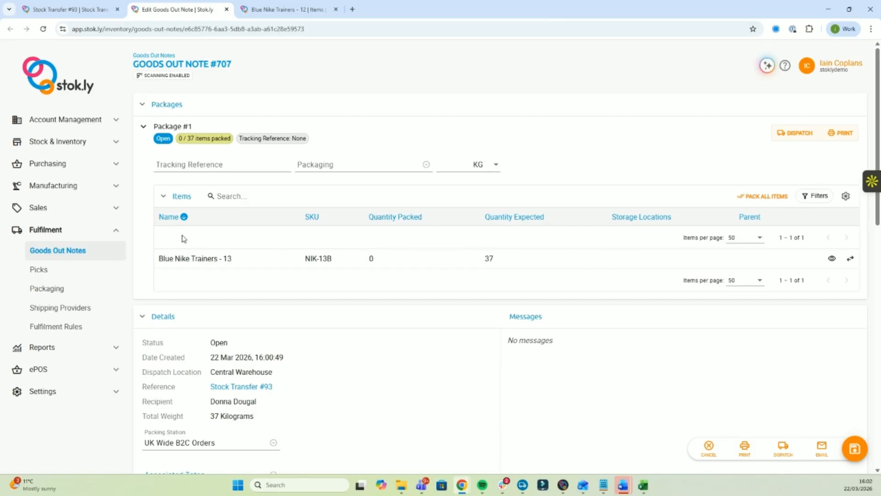
left_click(53, 251)
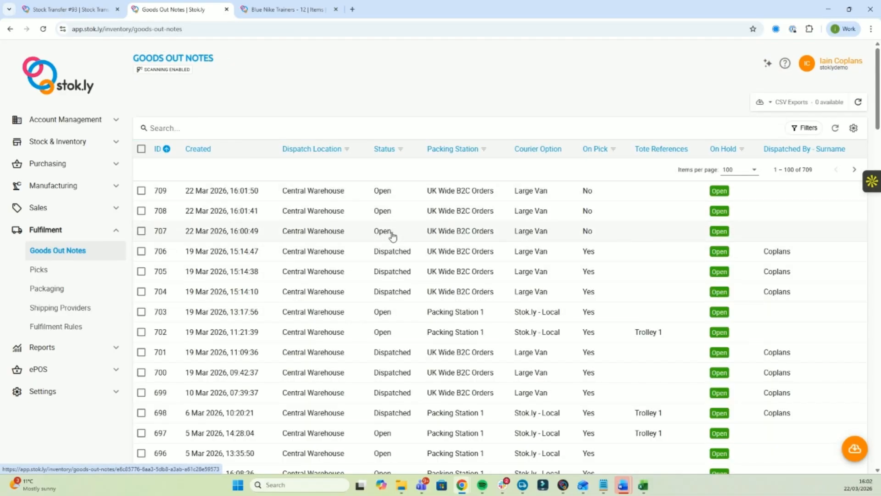
Preview goods out notes 707, 708 and 709 for printing with the A4 Dispatch Note Only template, and cancel the print
left_click(141, 191)
left_click(141, 211)
left_click(142, 231)
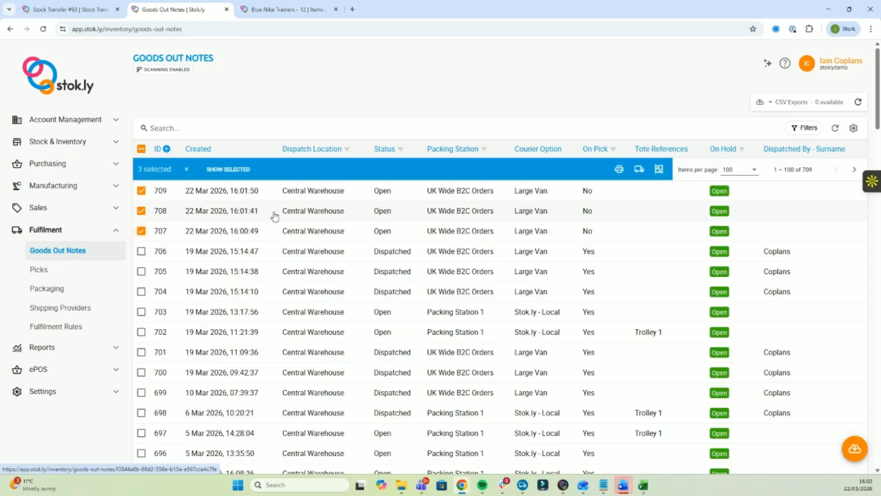
left_click(619, 169)
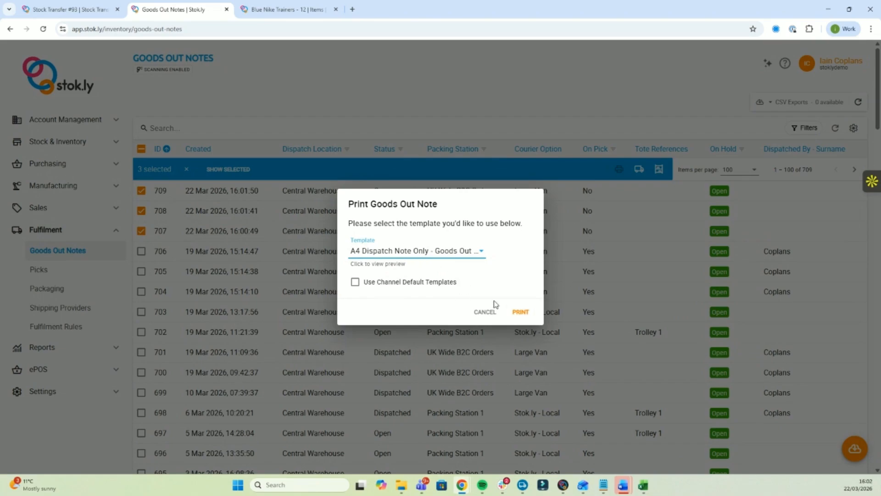
left_click(520, 313)
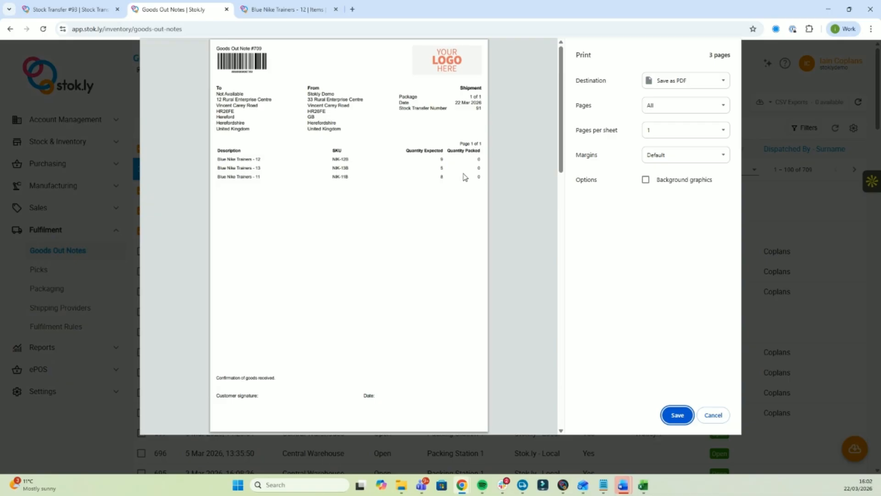
left_click(713, 415)
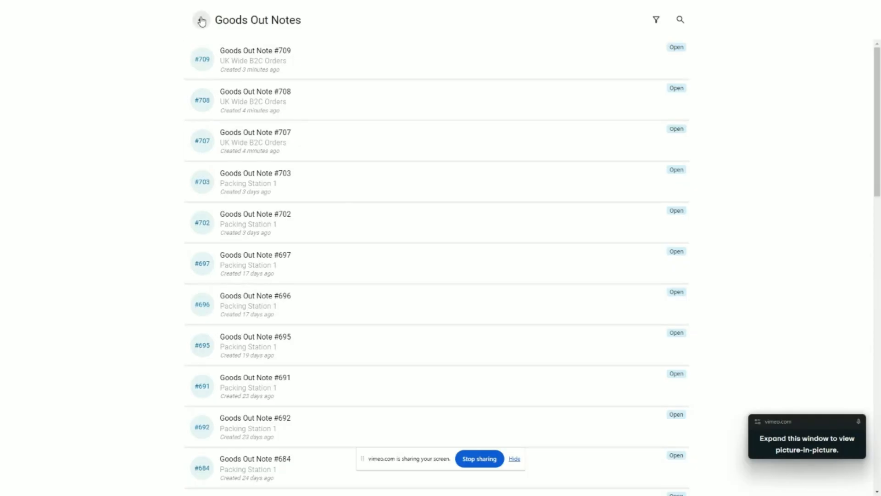
In the warehouse scanning app, go through the dashboard to the goods out notes, view note 707 and open note 709
left_click(199, 20)
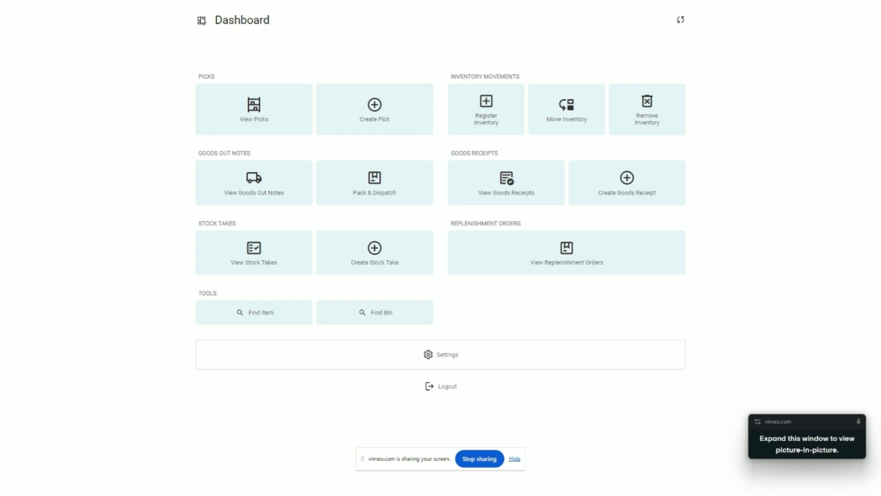
left_click(256, 182)
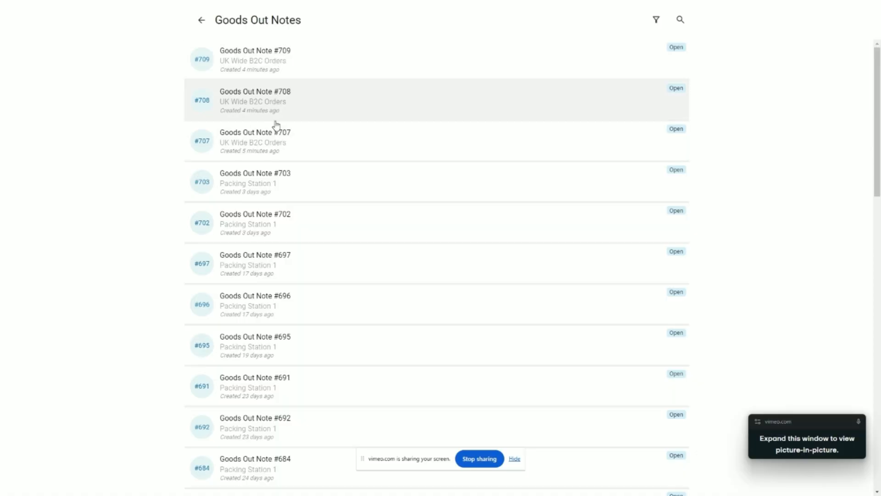
left_click(299, 142)
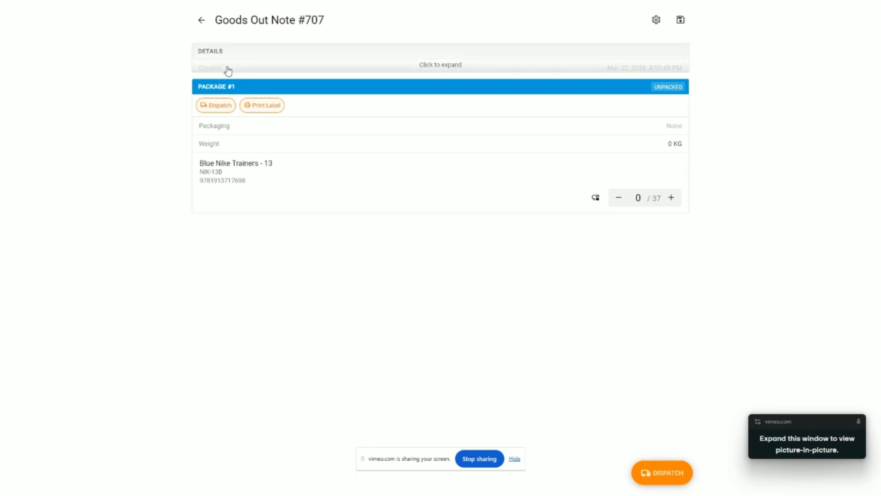
left_click(203, 20)
left_click(280, 60)
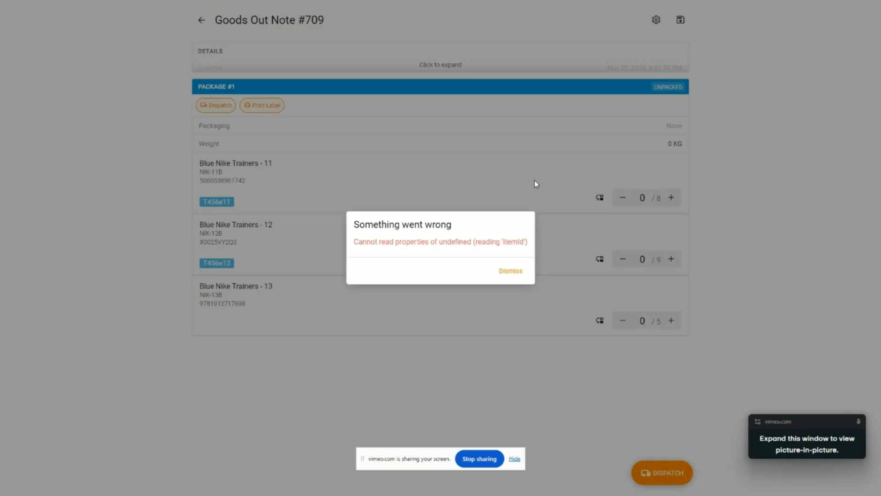
left_click(478, 167)
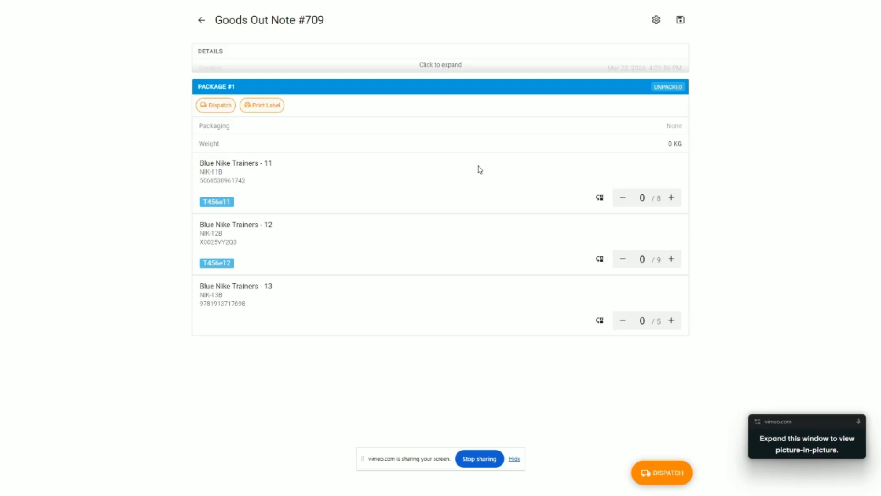
type("9781913717698")
key("Return")
type("9781913717698")
key("Return")
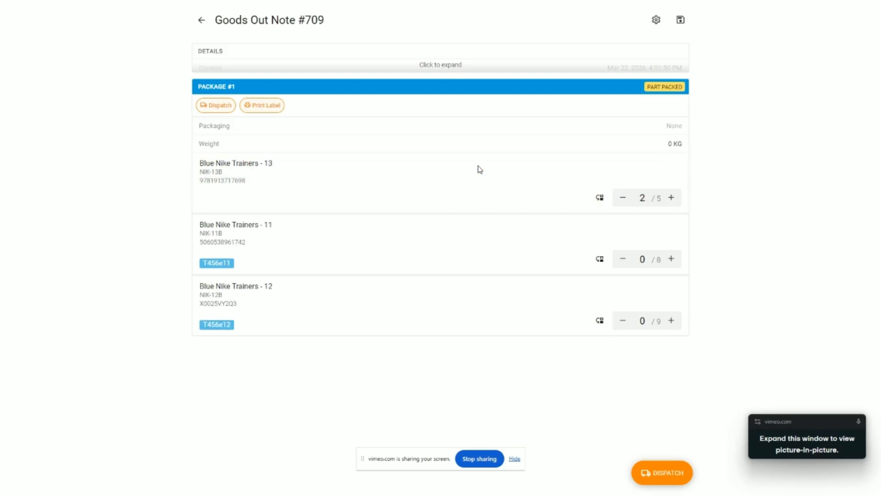
type("9781913717698")
key("Return")
type("9781913717698")
key("Return")
type("9781913717698")
key("Return")
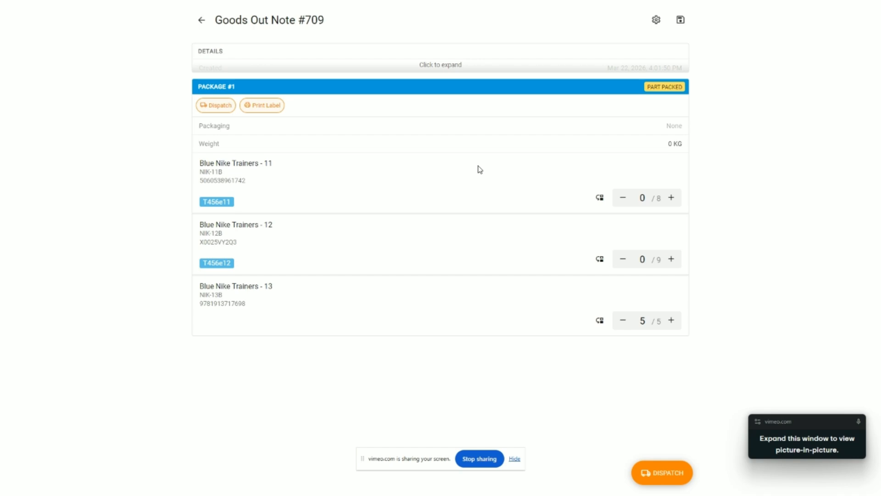
Pack Blue Nike Trainers - 12 by scanning barcode X0025VY2Q3 and bring its packed quantity to 9
type("X0025VY2Q3")
key("Return")
type("X0025VY2Q3")
key("Return")
type("X0025VY2Q3")
key("Return")
type("X0025VY2Q3")
key("Return")
type("X0025VY2Q3")
key("Return")
left_click(670, 198)
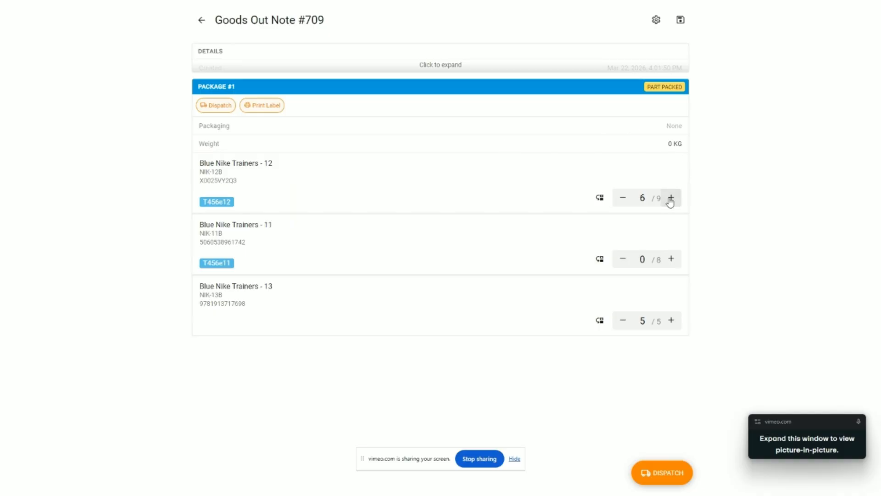
left_click(643, 197)
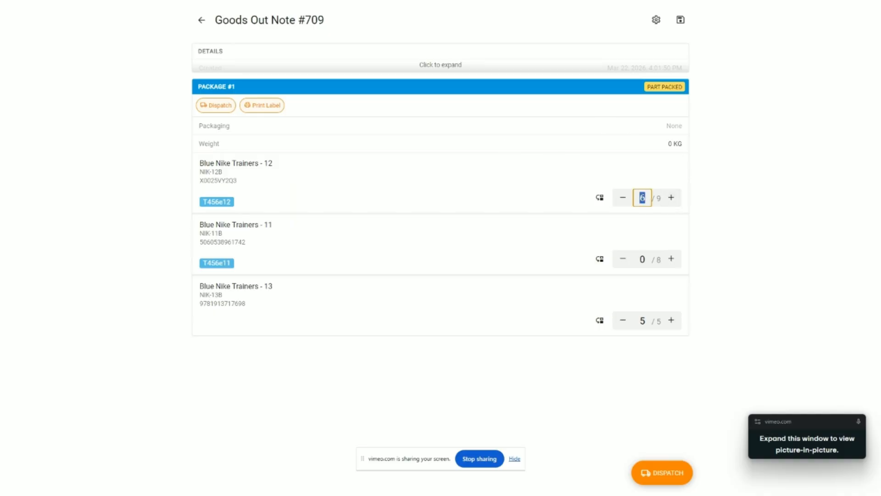
type("9")
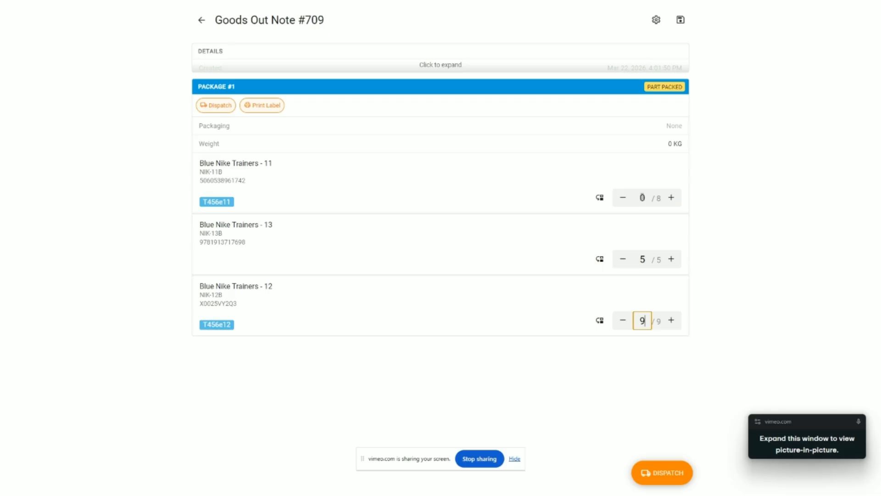
Set the packed quantity of Blue Nike Trainers - 11 to 8 and dispatch goods out note 709 without printing a label
left_click(642, 197)
type("8")
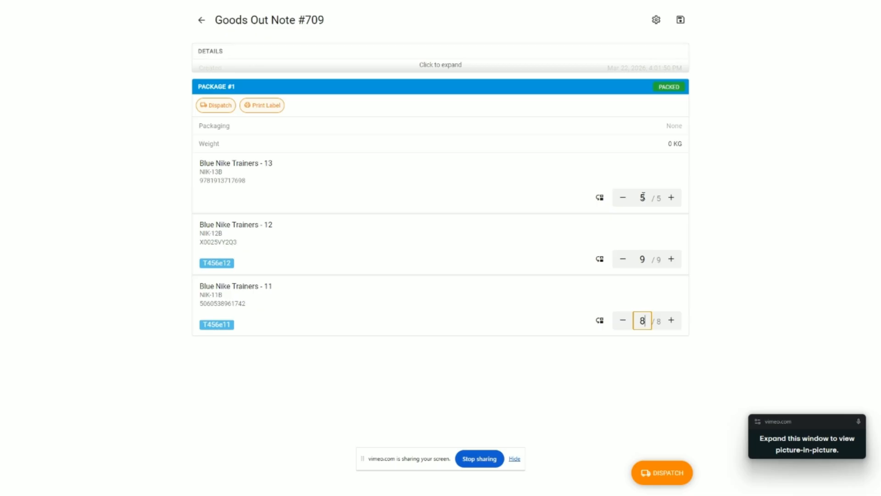
left_click(674, 474)
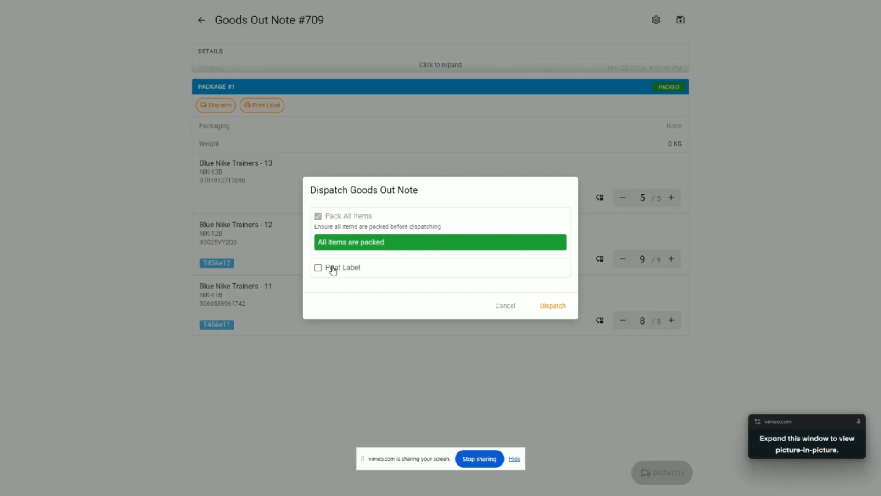
left_click(557, 308)
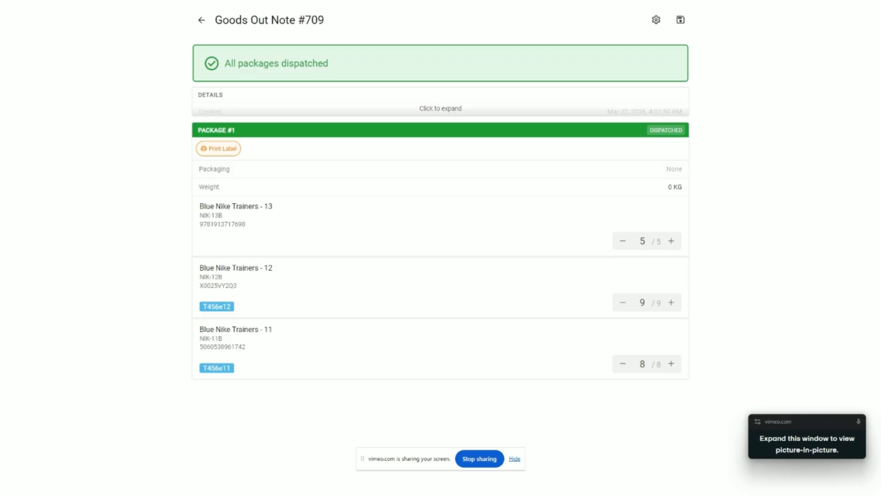
Switch back to the Stok.ly browser window with the goods out notes list and maximize it
mouse_move(0, 12)
left_mouse_down()
mouse_move(161, 3)
mouse_move(44, 14)
mouse_move(4, 4)
left_mouse_up()
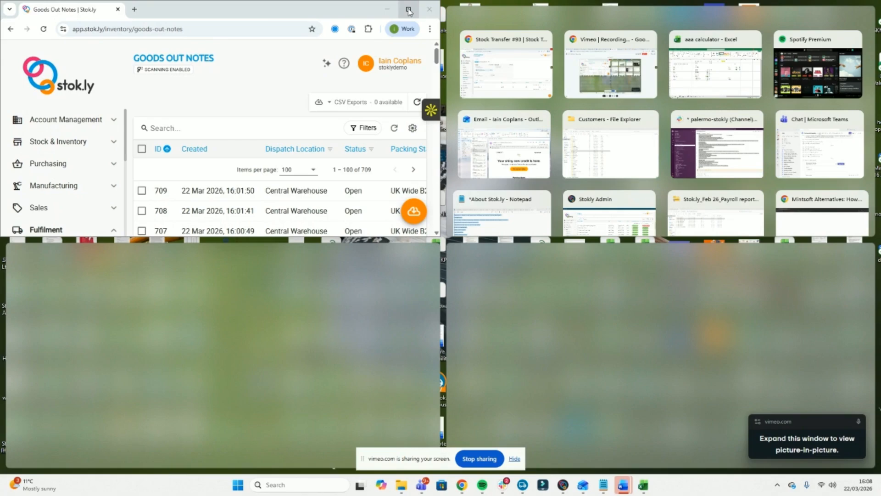
left_click(409, 11)
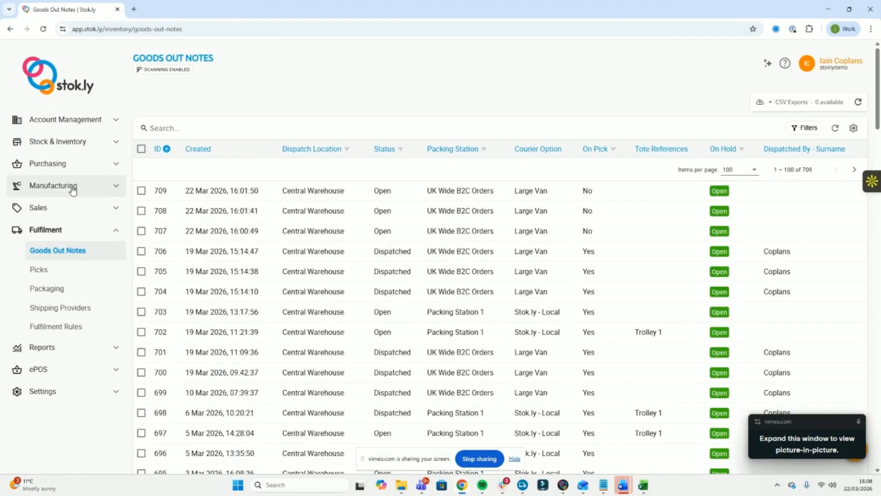
Check the stock transfers list and start a goods receipt for the Manchester Store location
left_click(67, 143)
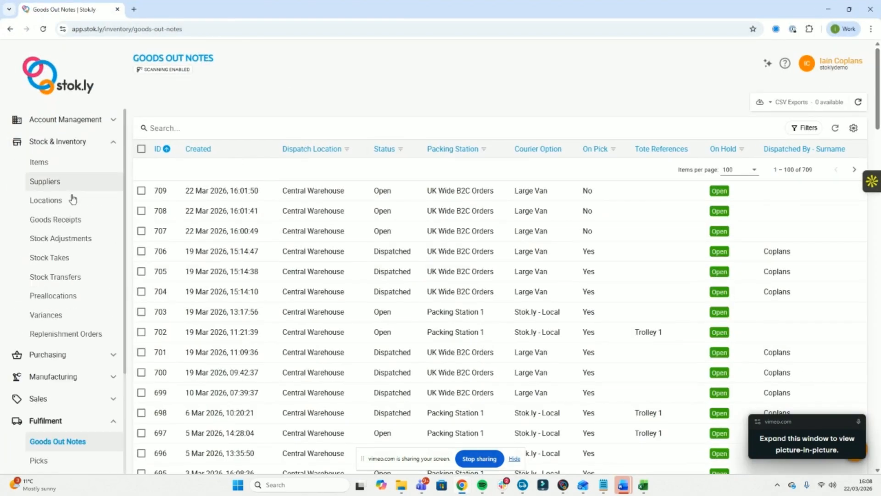
left_click(72, 278)
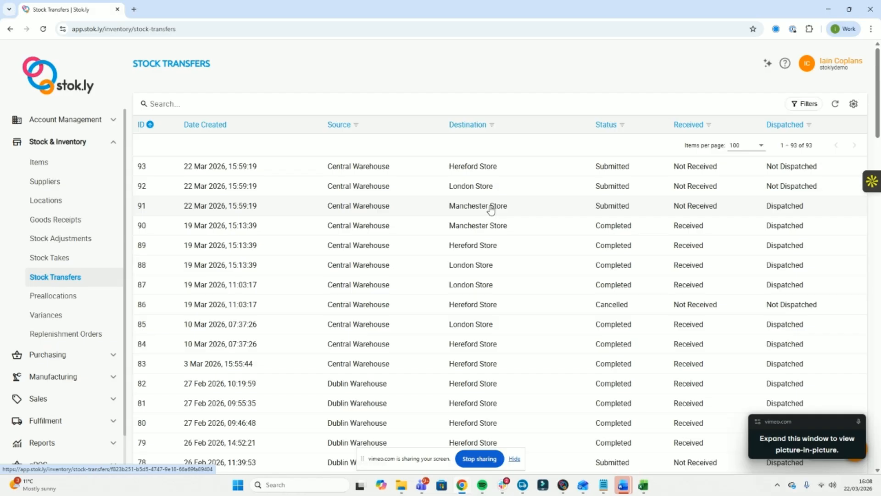
left_click(73, 222)
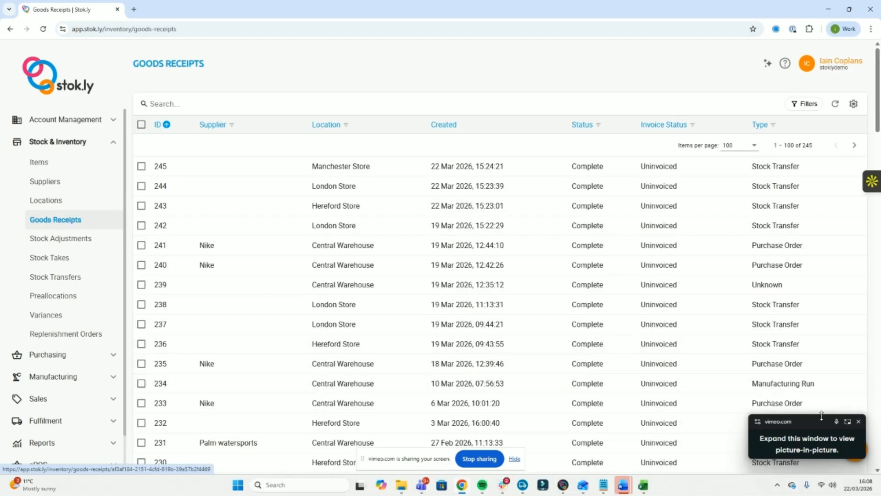
left_click(860, 423)
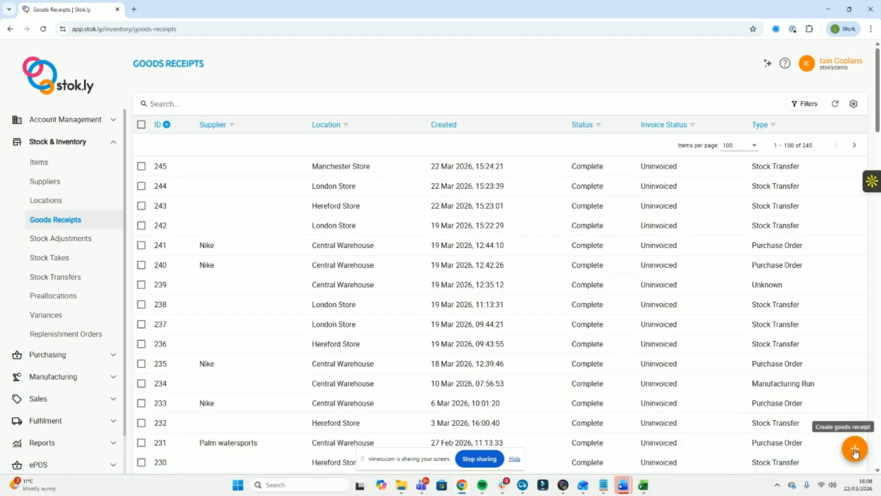
left_click(854, 448)
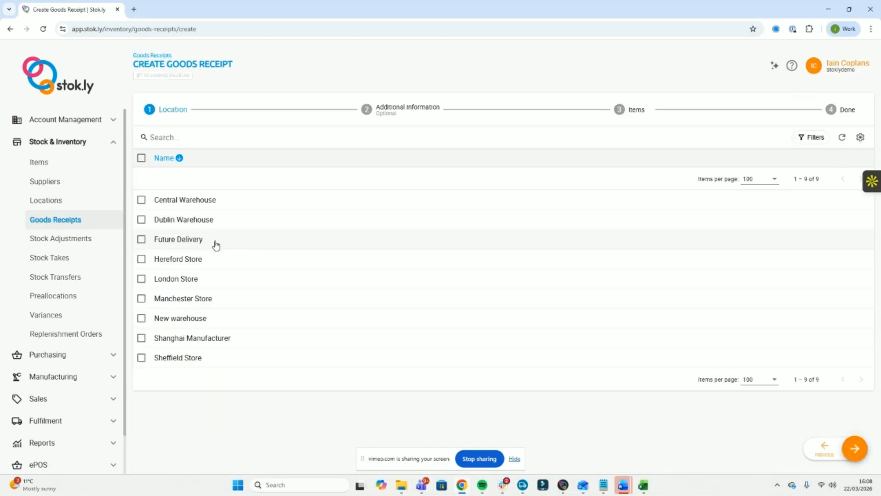
left_click(168, 299)
left_click(854, 448)
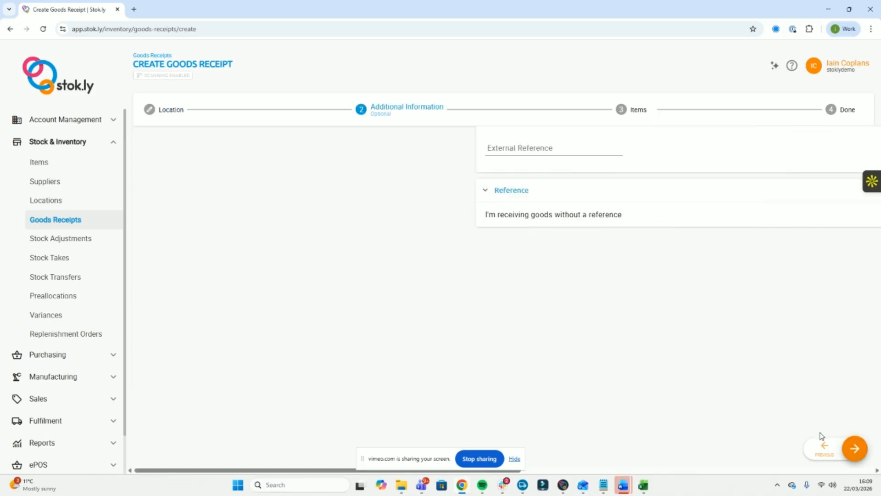
Reference the goods receipt to Central Warehouse stock transfer 91 and continue to its items
left_click(177, 218)
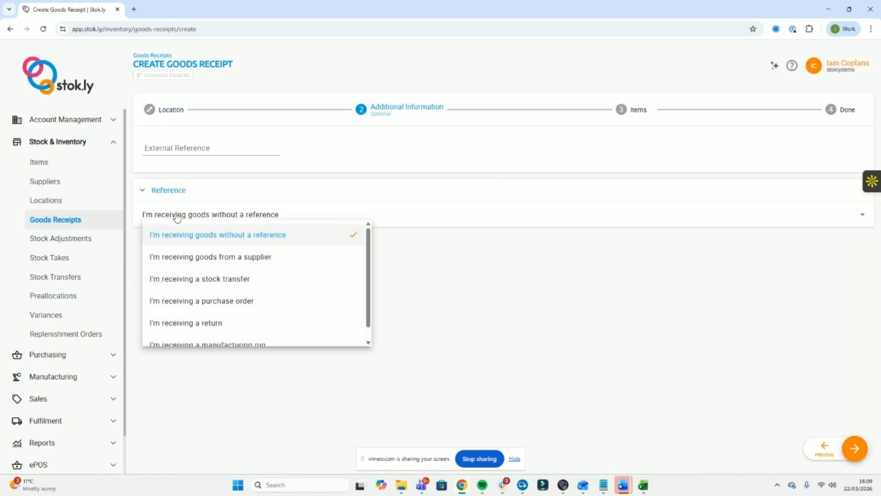
left_click(197, 278)
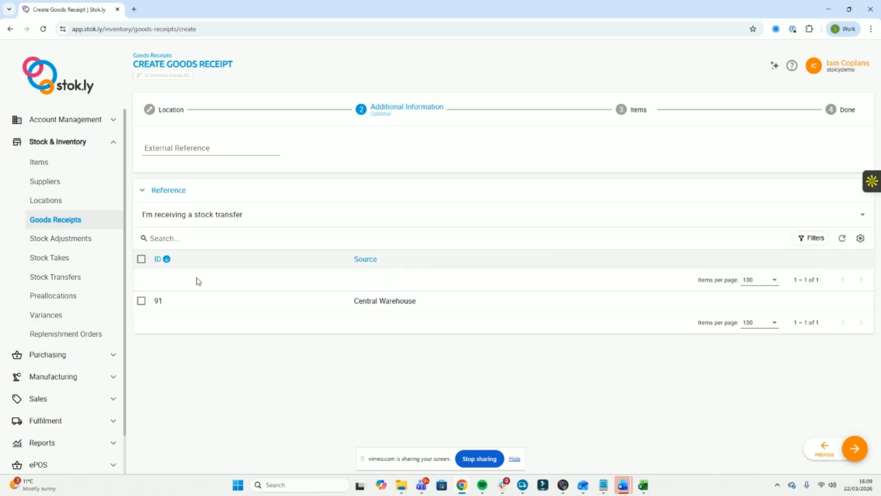
left_click(142, 300)
left_click(855, 448)
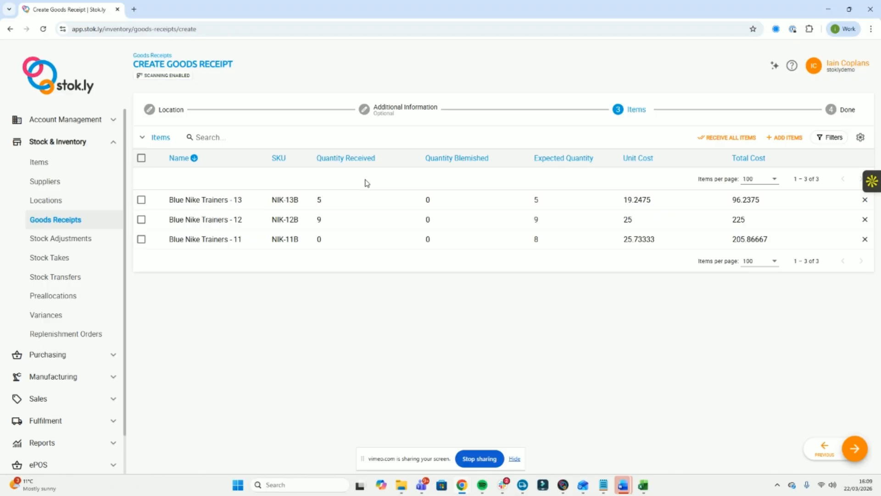
Set the received quantity of Blue Nike Trainers - 11 to 8, then create and complete the goods receipt
left_click(317, 239)
double_click(315, 239)
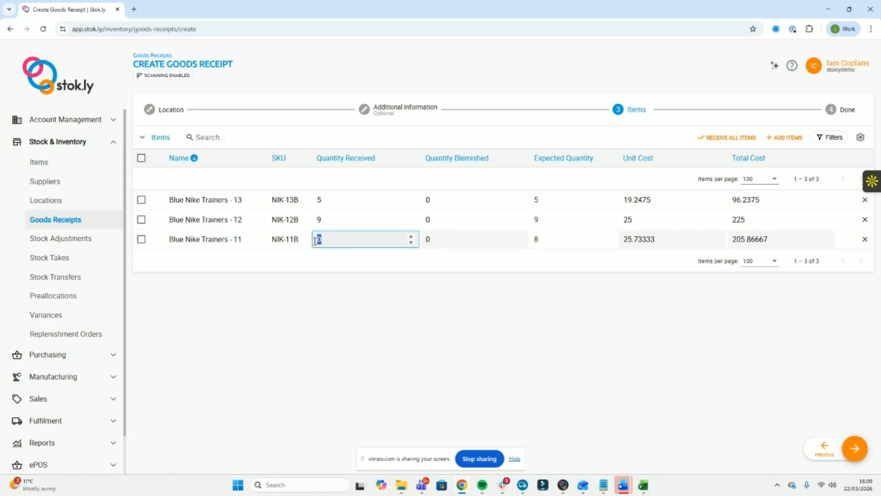
type("8")
left_click(855, 450)
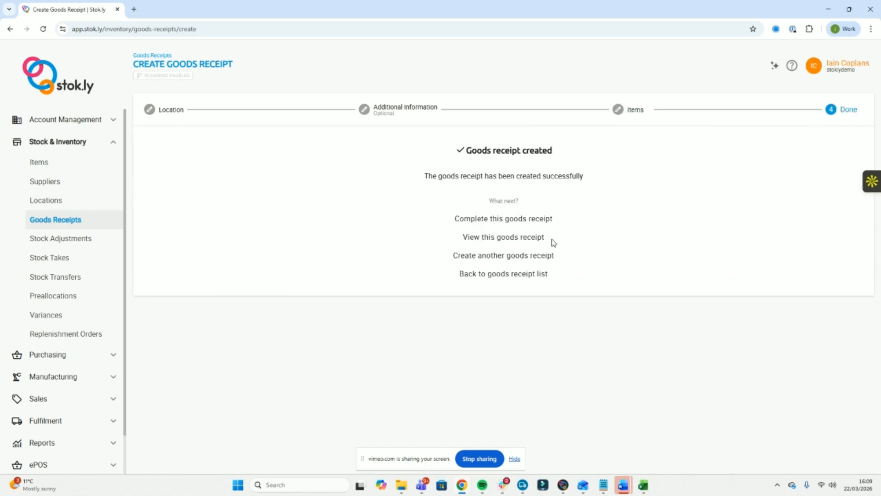
left_click(508, 221)
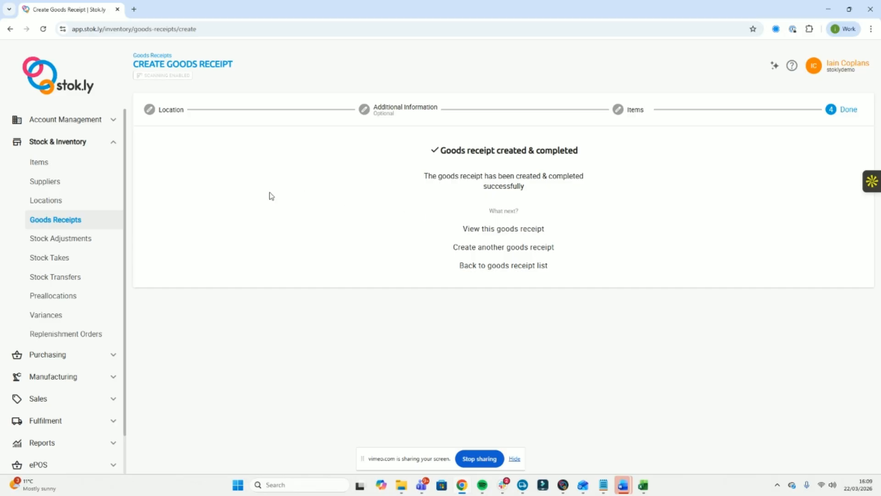
Open stock transfer 91 and examine the dispatch details of its goods out note 709 in a new tab
left_click(69, 278)
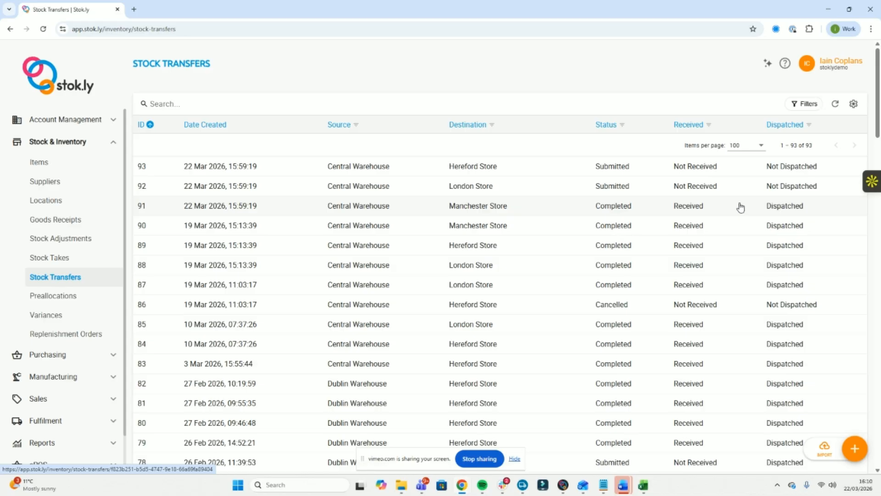
left_click(341, 211)
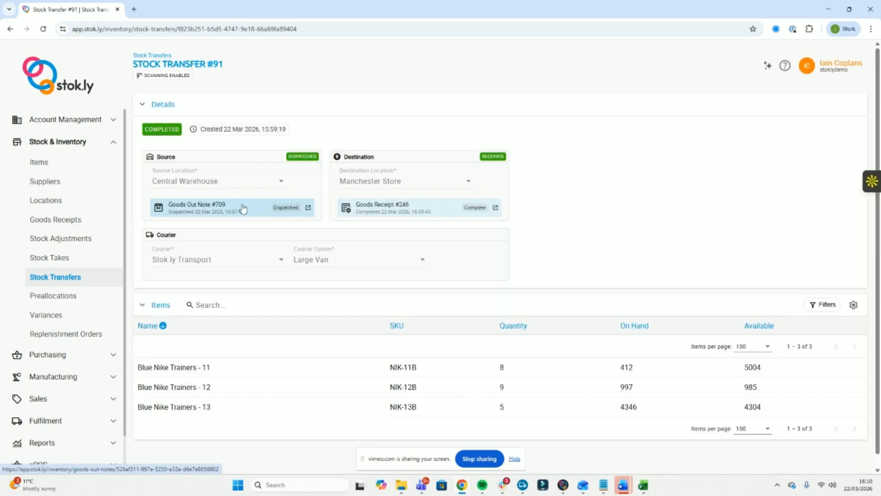
right_click(201, 209)
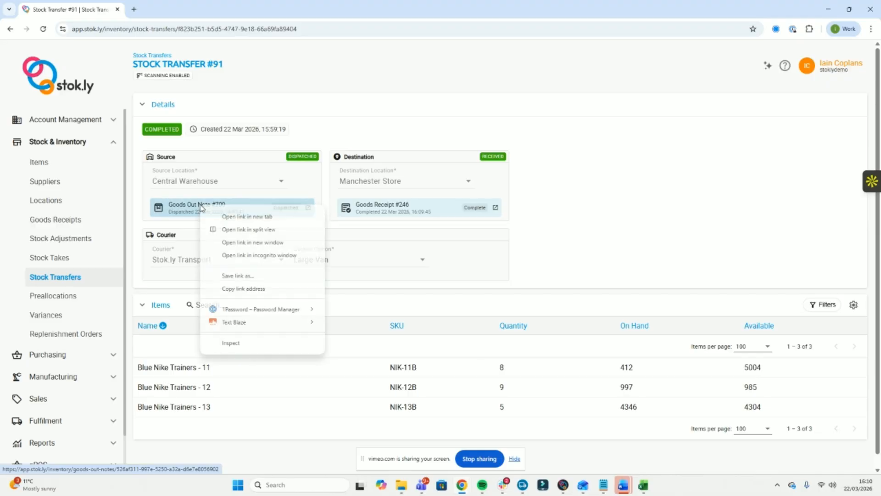
left_click(242, 217)
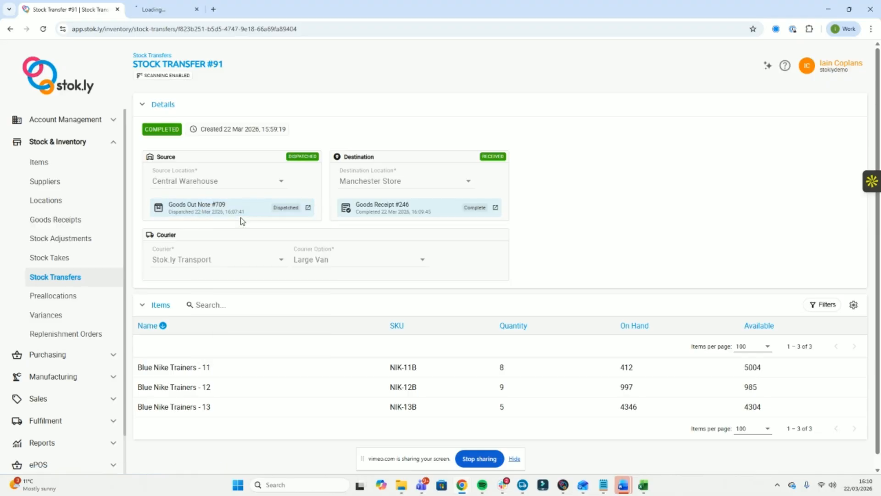
left_click(182, 14)
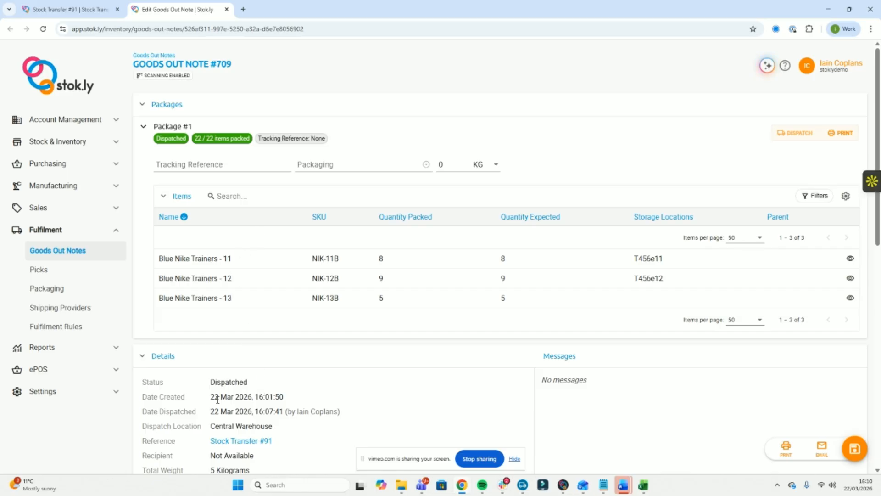
left_click_drag(211, 410, 338, 412)
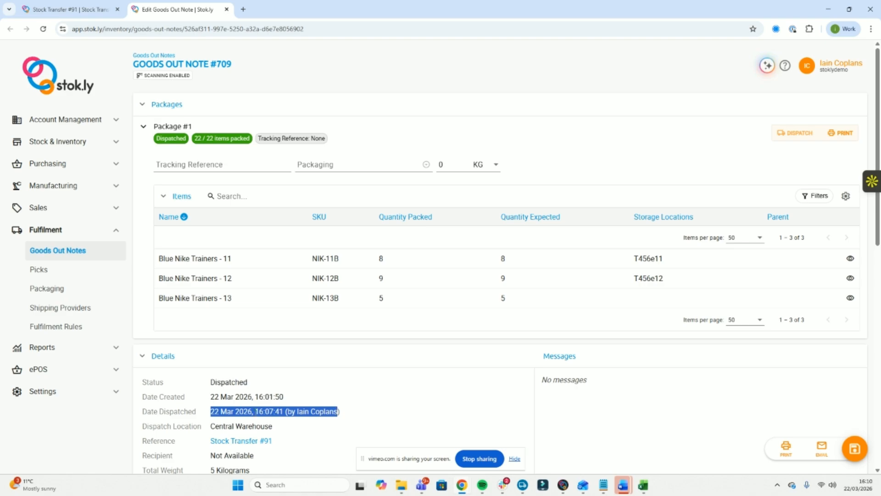
Return to stock transfer 91 and examine the completion date and received quantities on its goods receipt 246
left_click(67, 9)
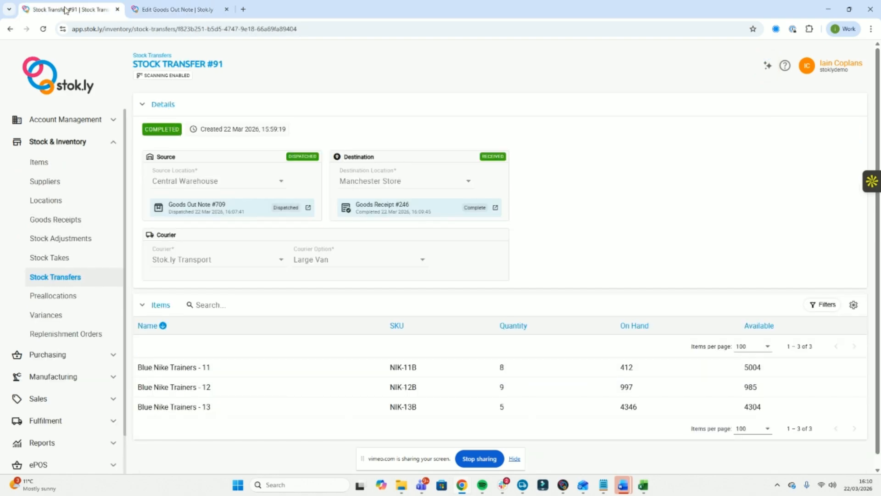
left_click(410, 210)
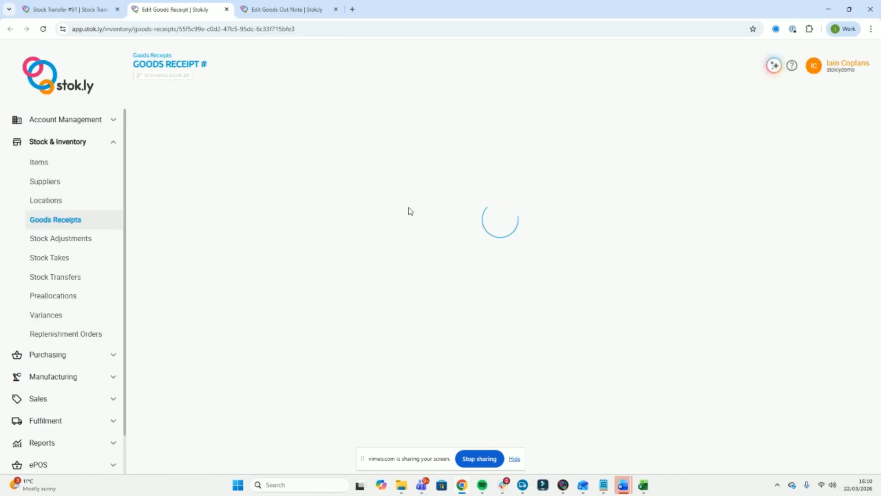
left_click_drag(236, 143, 308, 142)
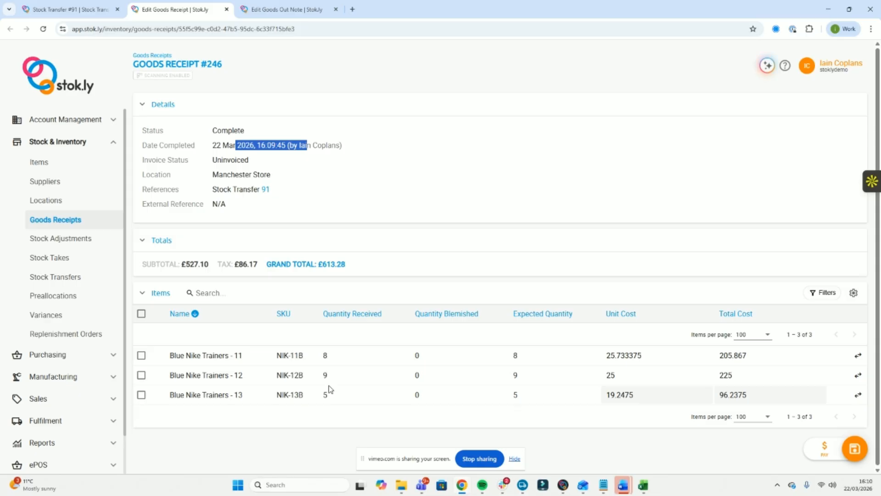
Open Blue Nike Trainers - 11 from stock transfer 91 and examine its inventory levels by location
left_click(53, 10)
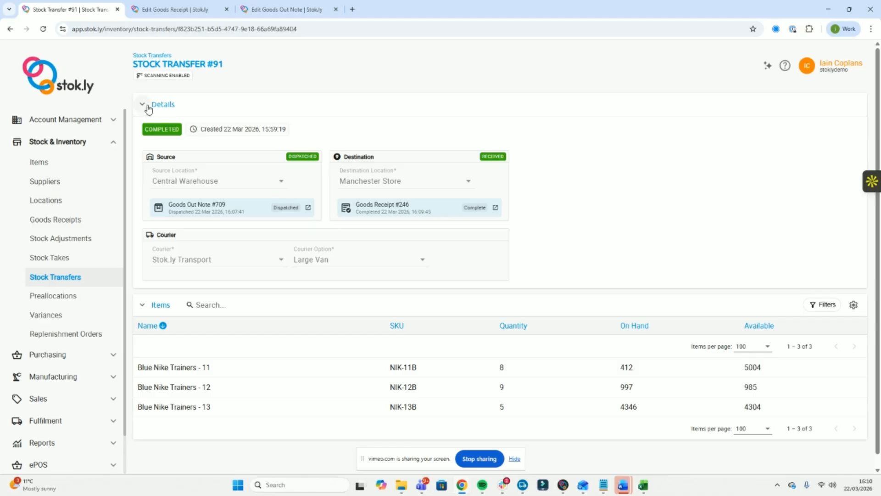
mouse_move(167, 371)
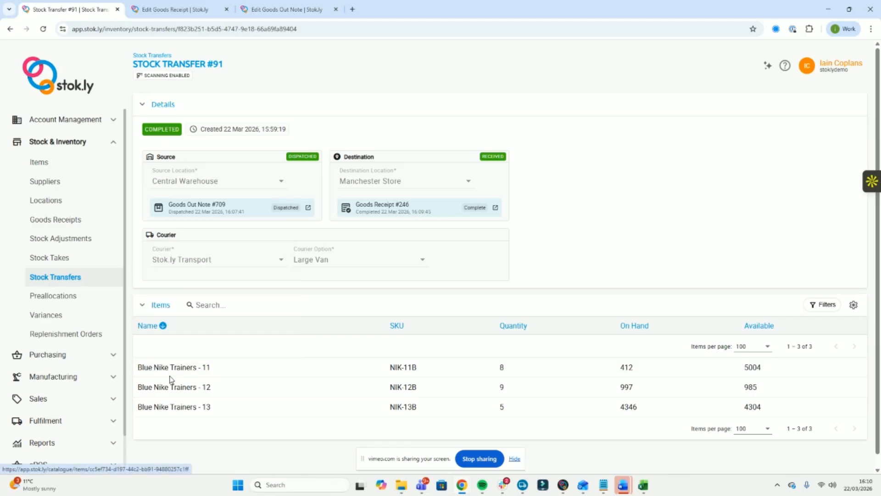
left_click(173, 366)
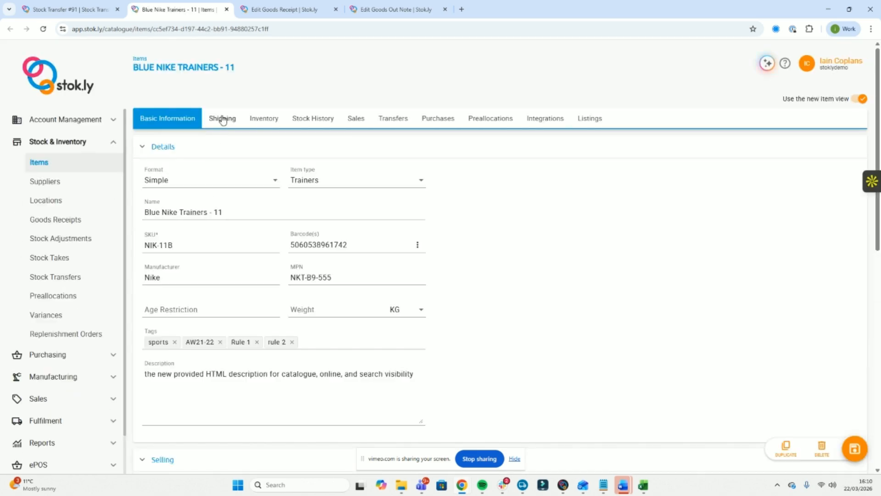
left_click(267, 118)
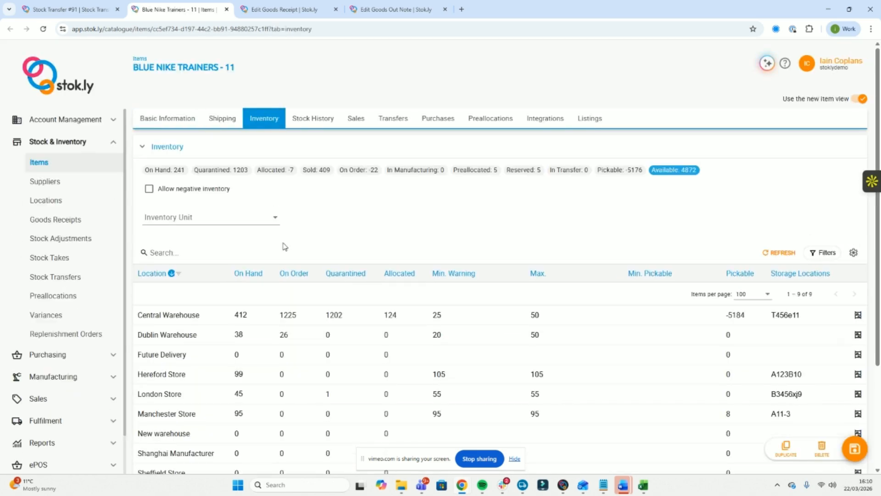